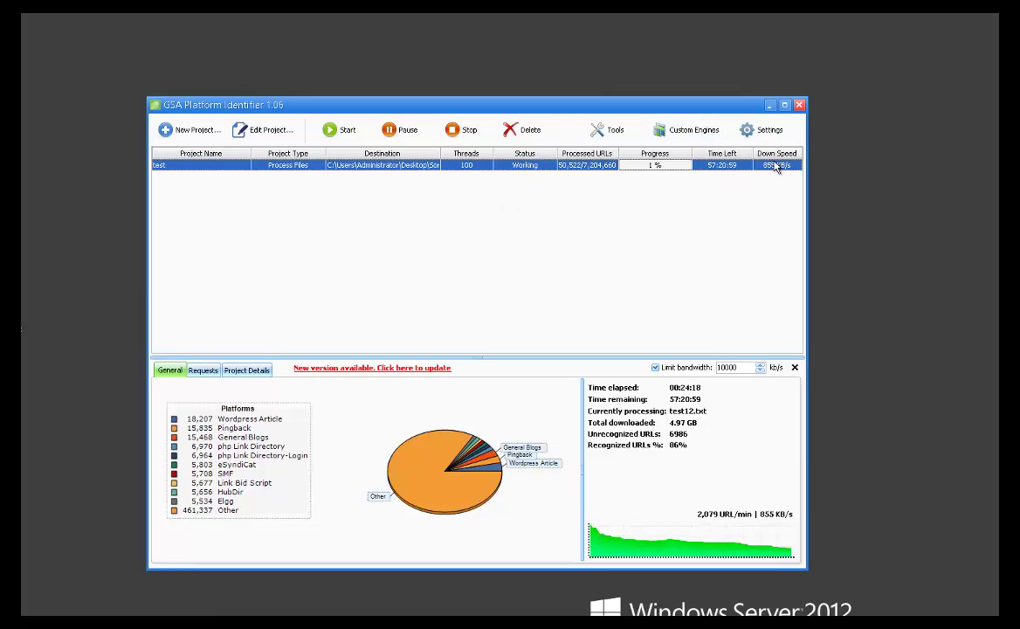
Discard a trial new project, reopen the program settings and move the dialog up-right clear of the pie chart.
left_click(765, 131)
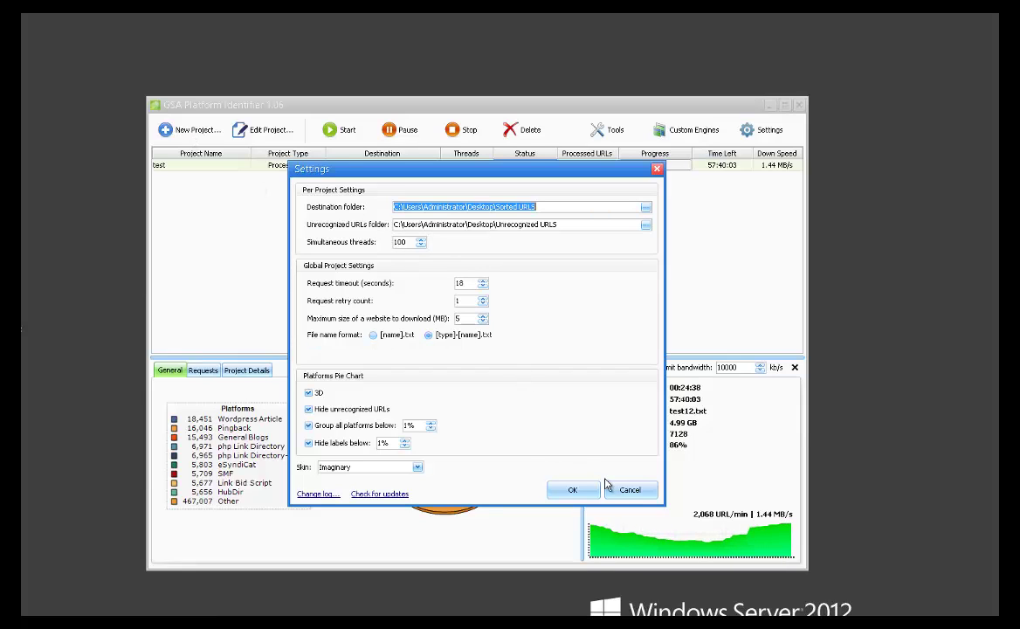
left_click(572, 489)
left_click(184, 131)
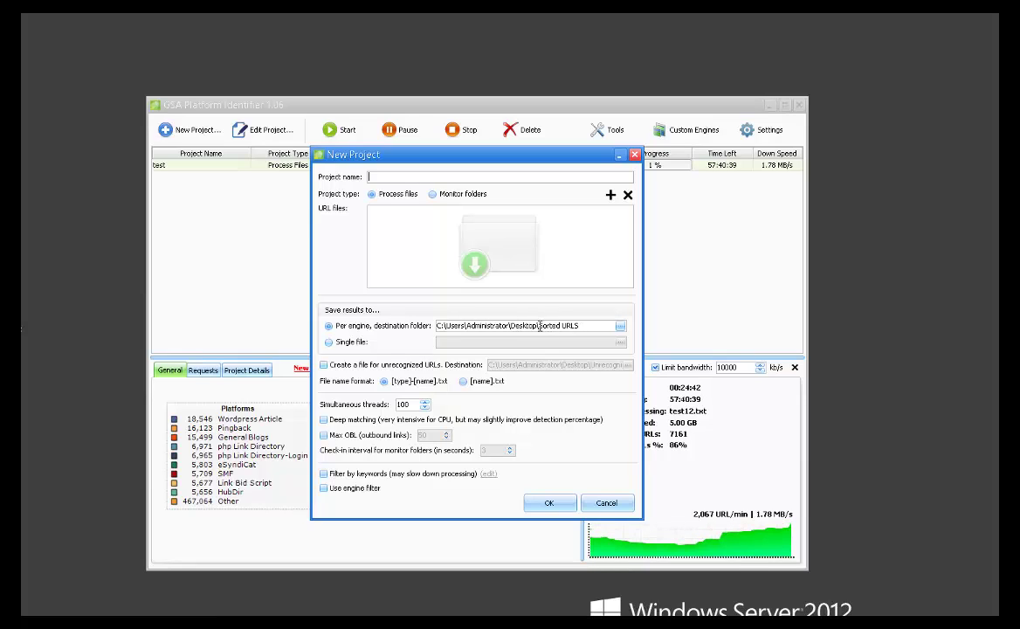
left_click(340, 367)
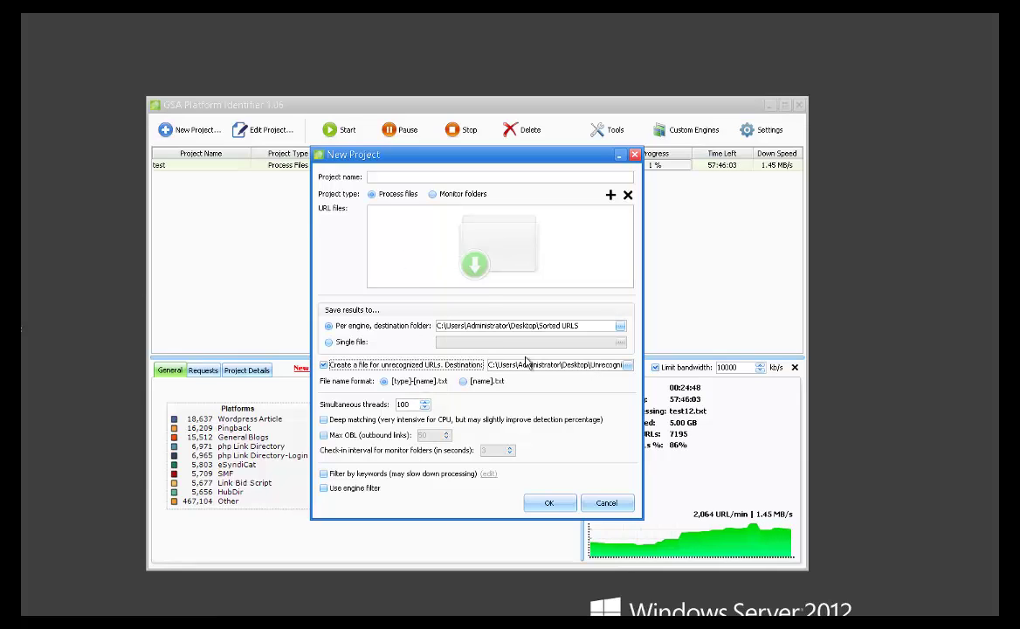
left_click(606, 502)
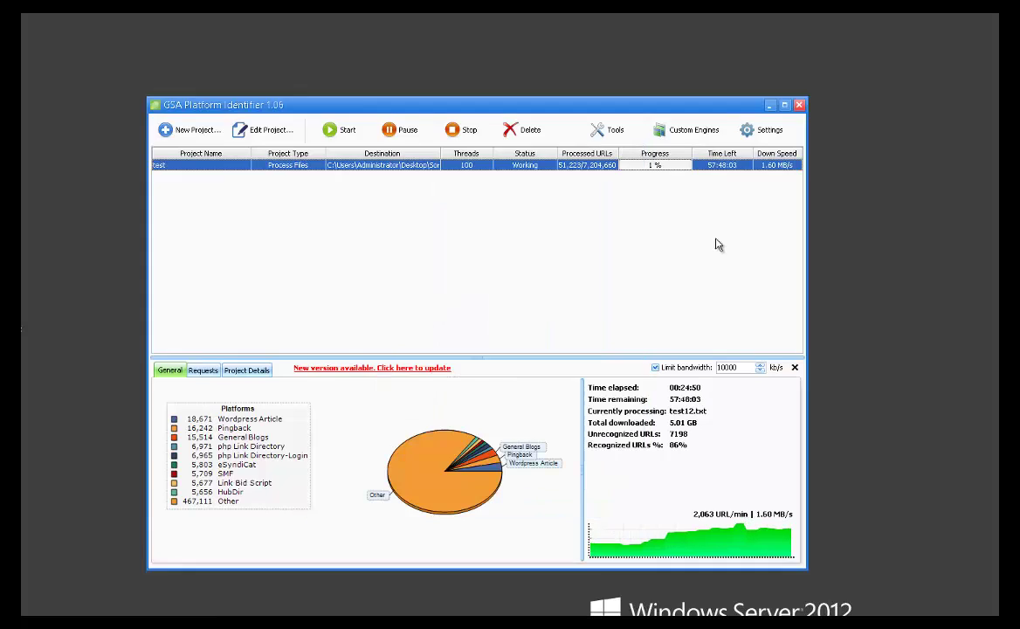
left_click(760, 131)
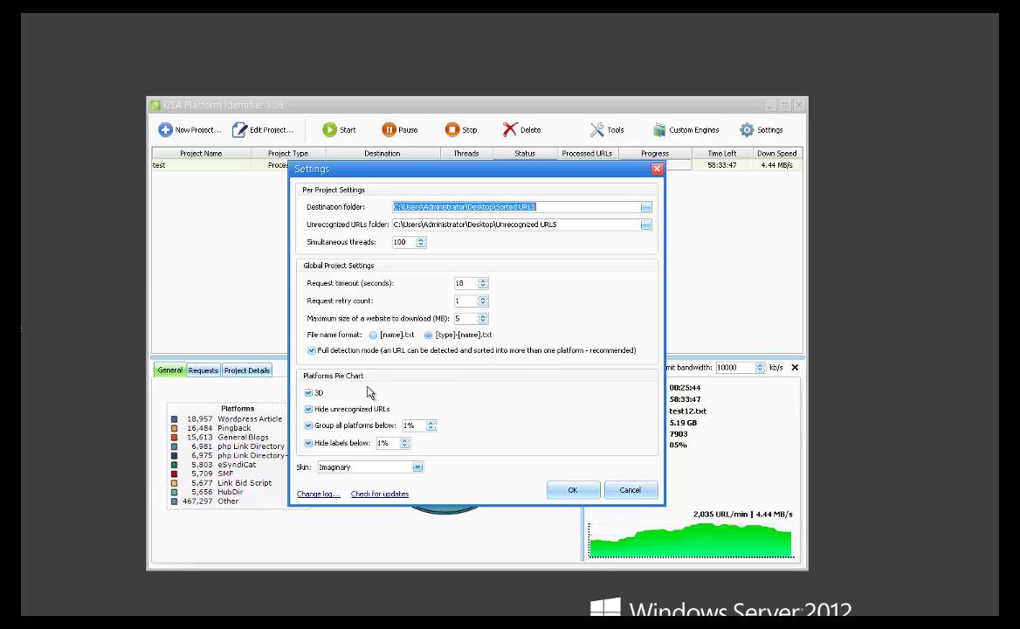
left_click_drag(481, 171, 583, 69)
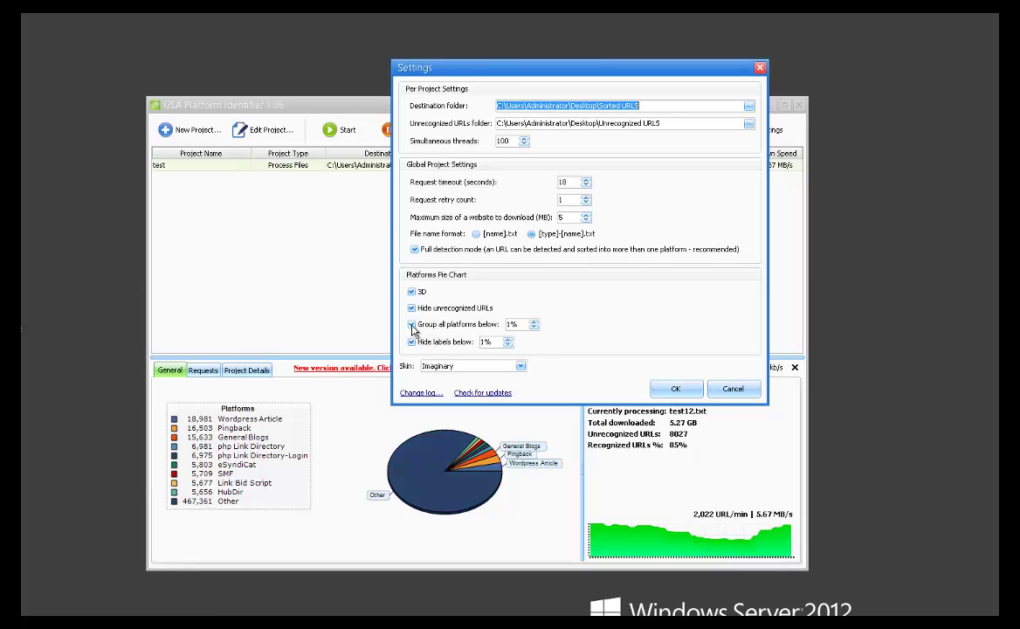
Uncheck 'Group all platforms below' in Settings and confirm with OK.
left_click(412, 325)
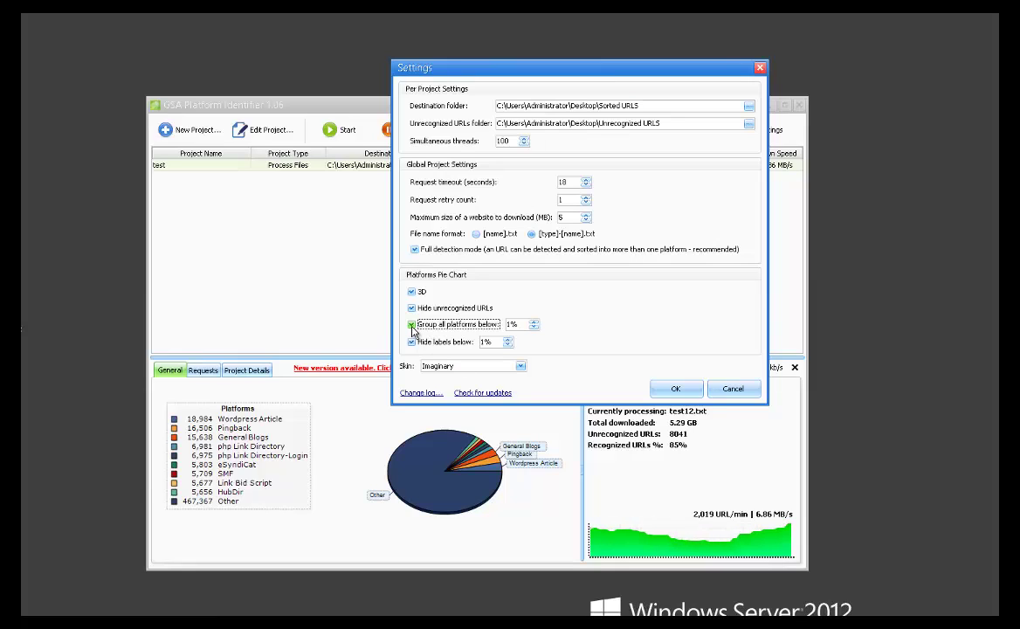
left_click(411, 325)
left_click(665, 392)
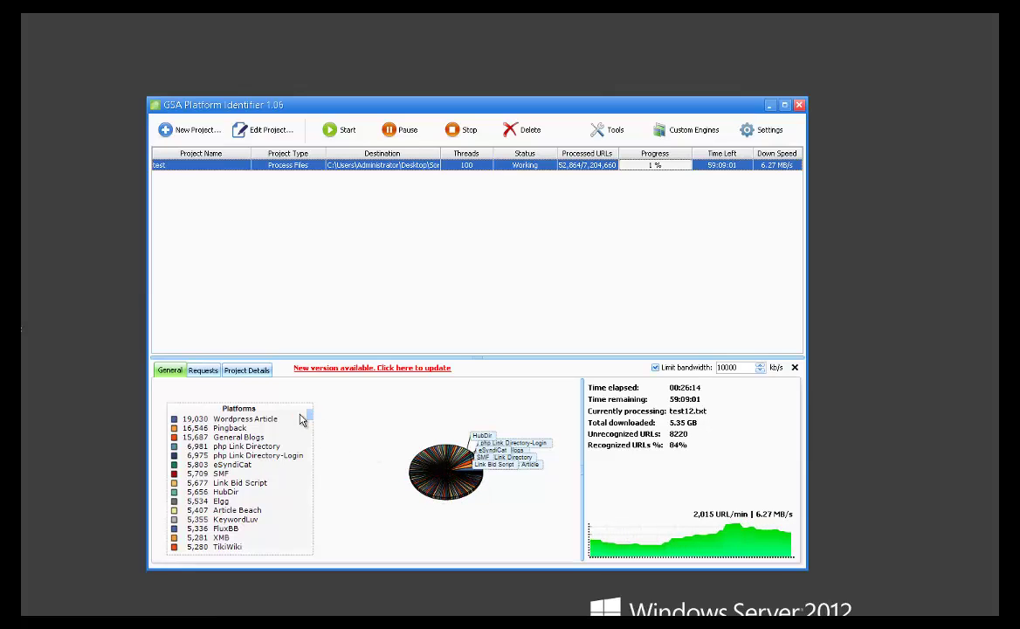
mouse_move(312, 417)
left_mouse_down()
mouse_move(305, 524)
mouse_move(316, 403)
left_mouse_up()
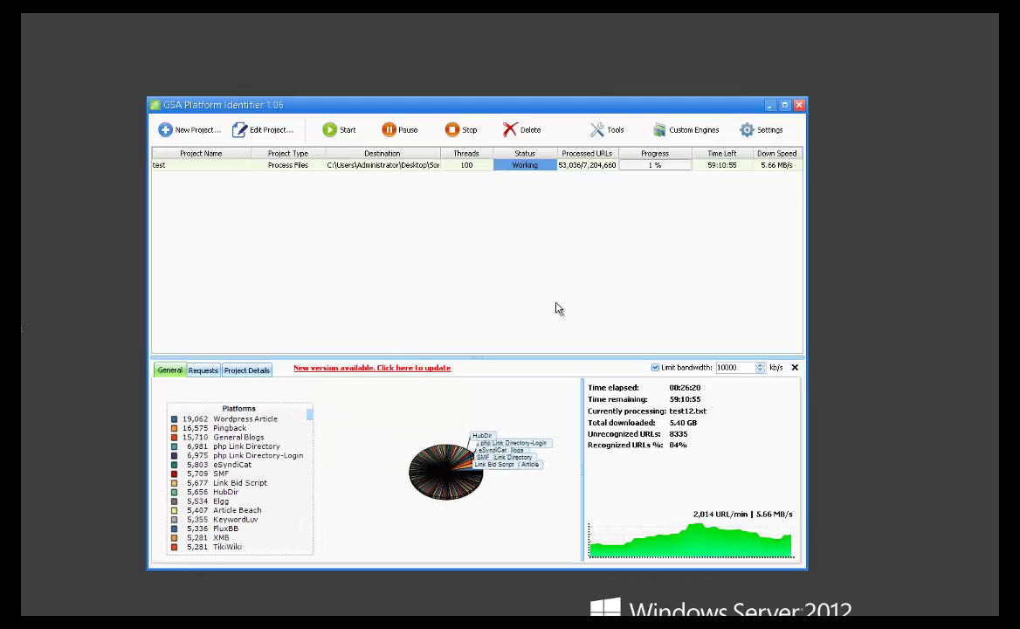
Re-enable grouping of platforms below 1% and switch the skin to Dark.
left_click(769, 130)
left_click(310, 425)
left_click(334, 428)
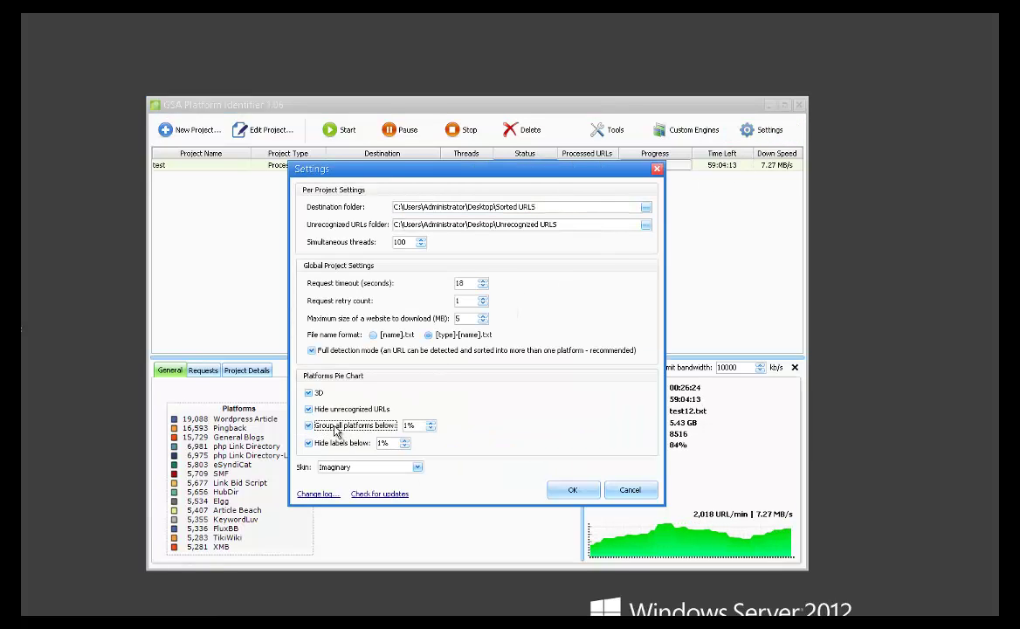
left_click(419, 468)
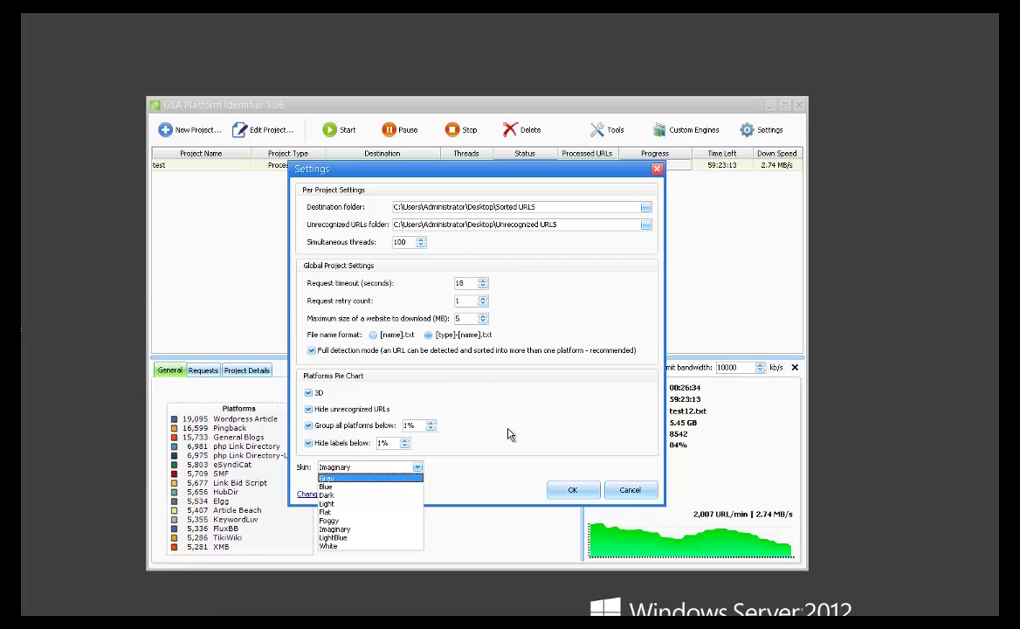
left_click(377, 496)
left_click(574, 489)
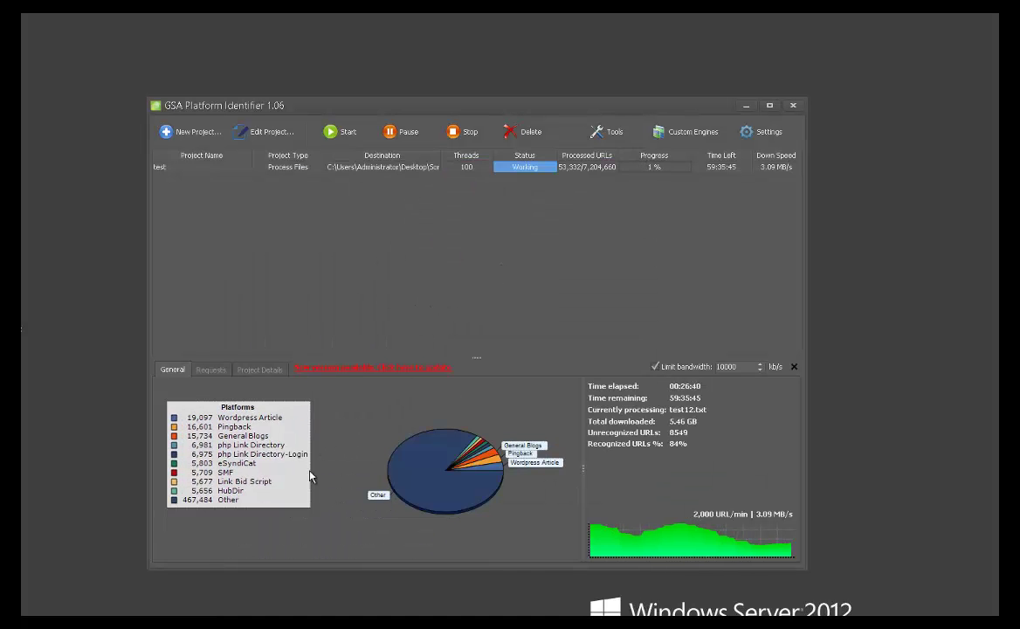
Change the interface skin back to Imaginary in Settings.
left_click(766, 131)
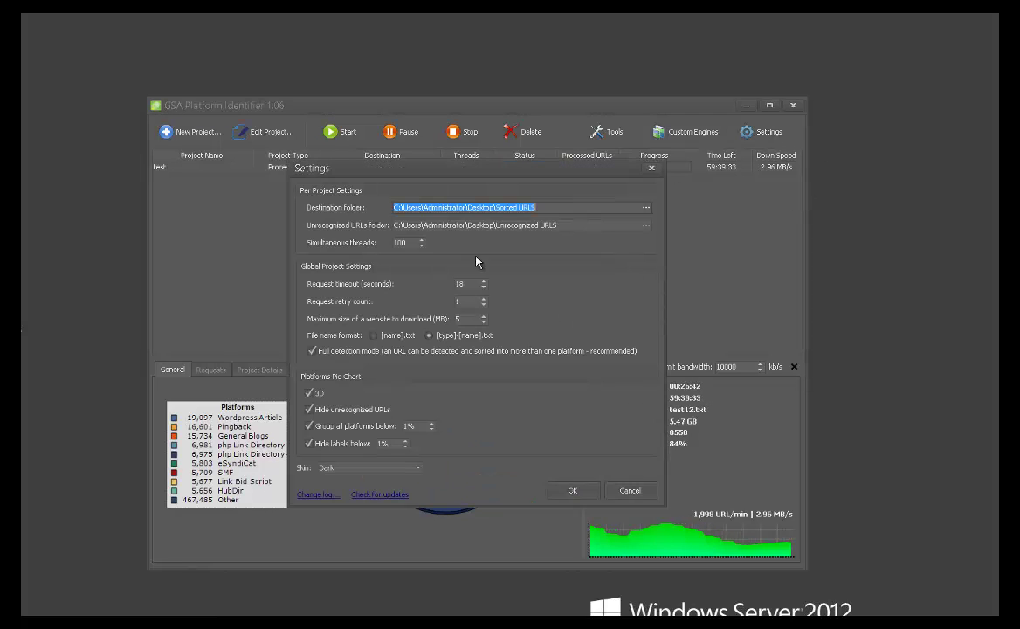
left_click(371, 468)
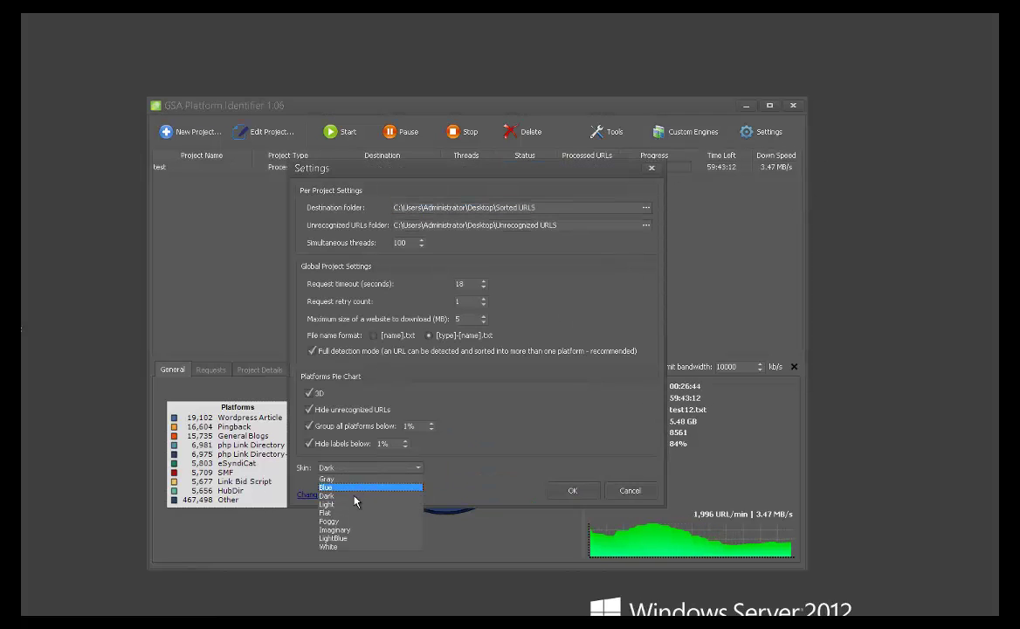
left_click(350, 529)
left_click(572, 490)
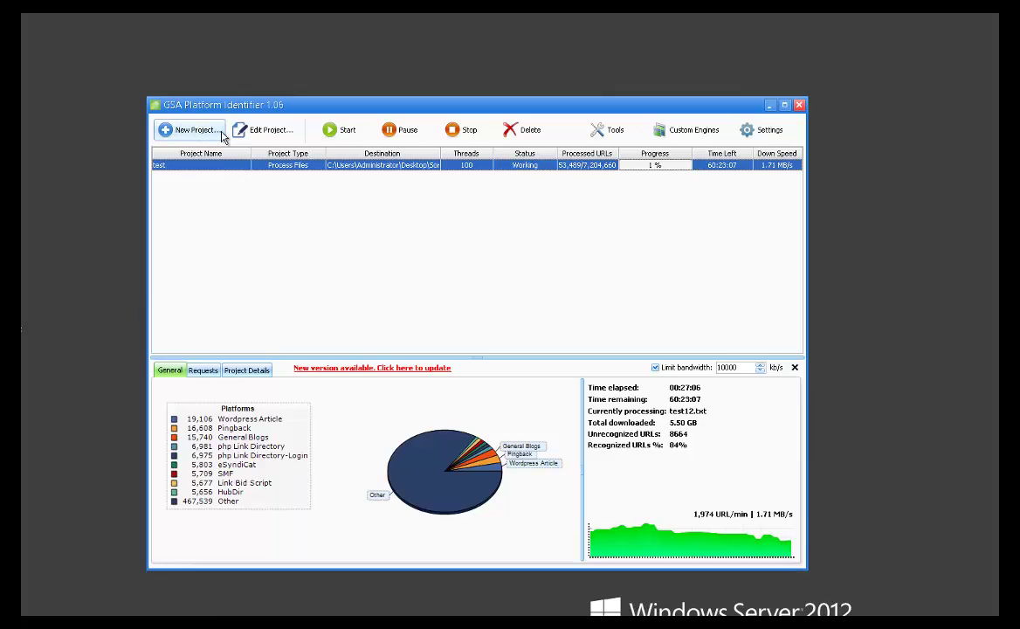
Create 'test project' with test.txt and test12.txt as URL files, then set it to monitor folders.
left_click(188, 133)
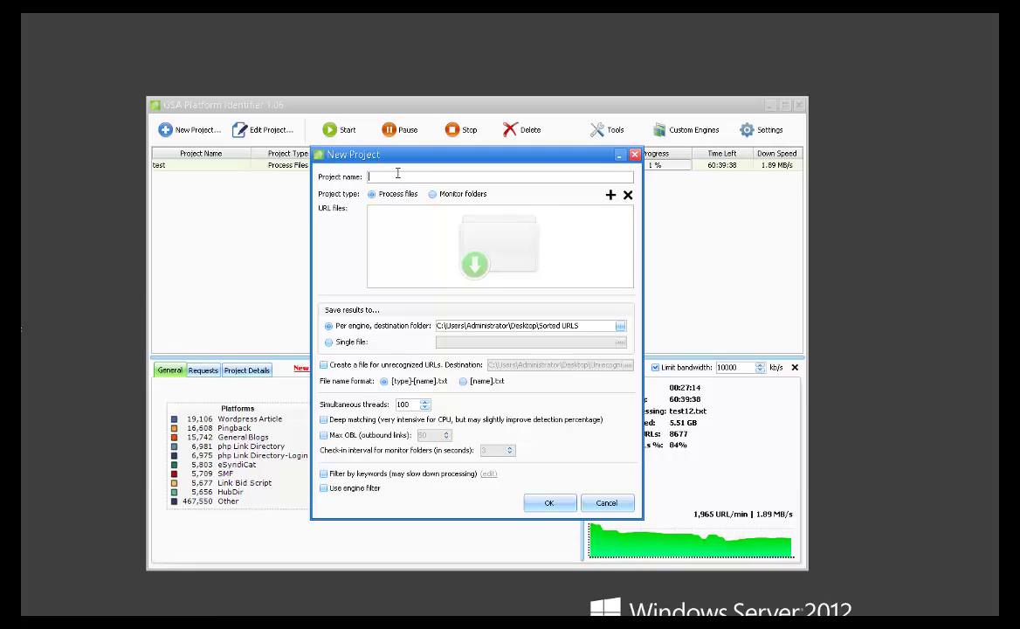
type("test project")
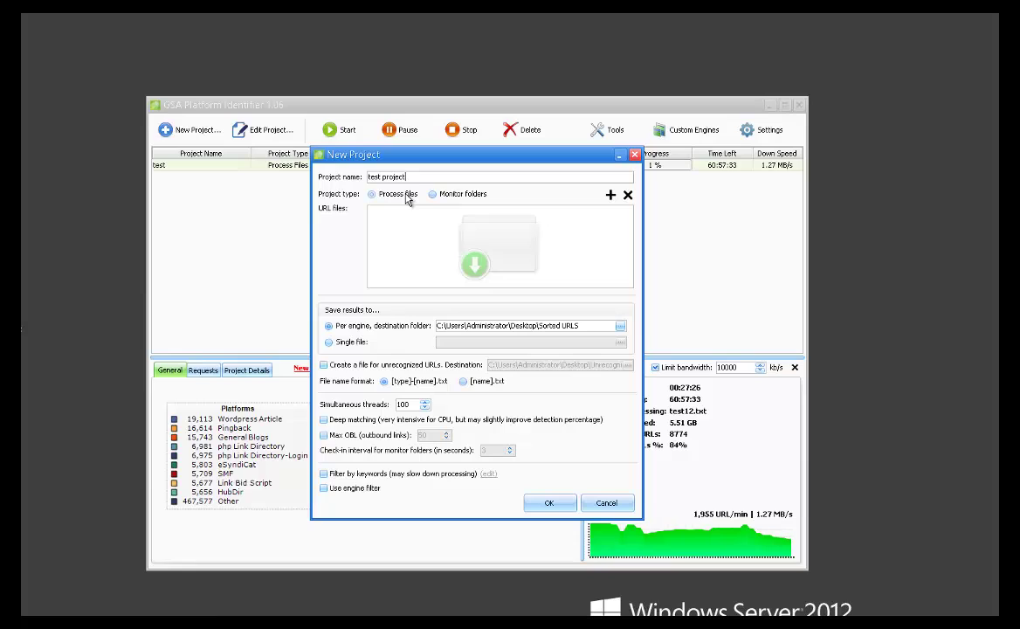
left_click(407, 200)
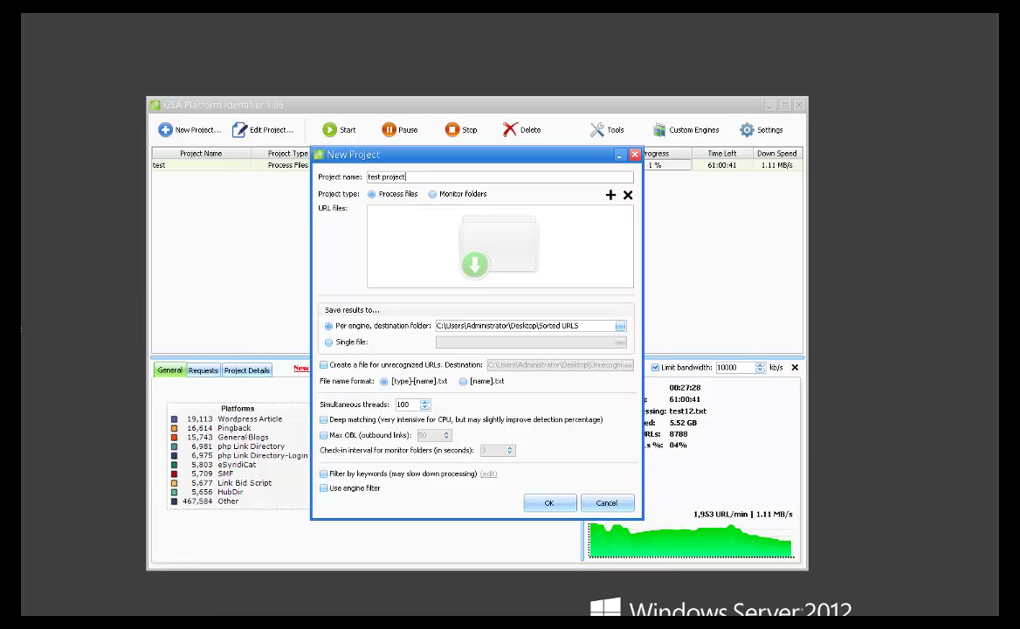
left_click_drag(47, 159, 466, 253)
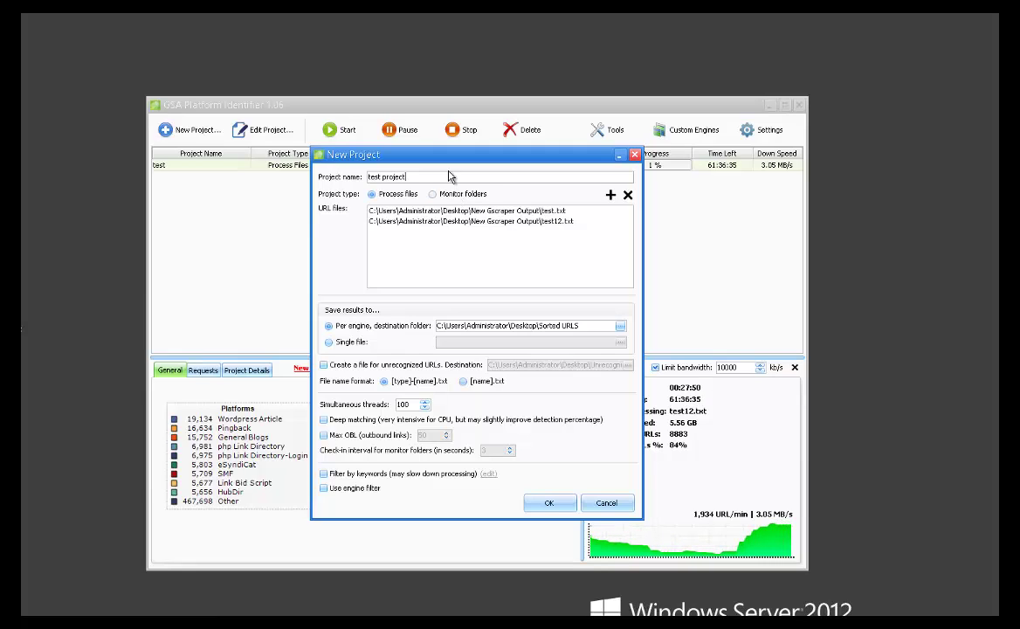
left_click(459, 195)
left_click(431, 194)
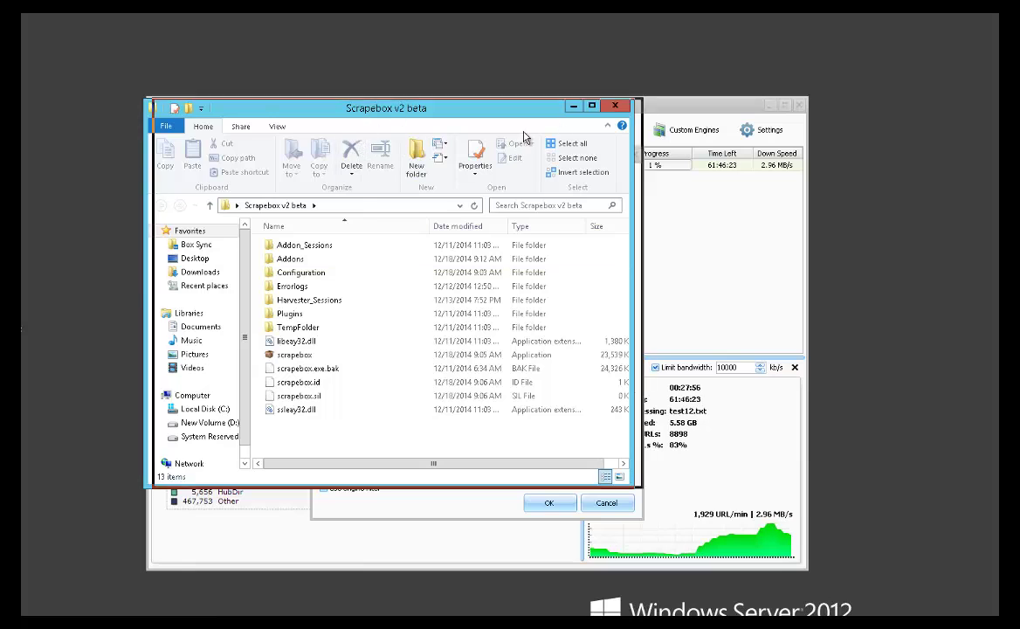
Arrange the windows and drag Harvester_Sessions into the project's monitored Folders box.
left_click_drag(559, 108, 861, 118)
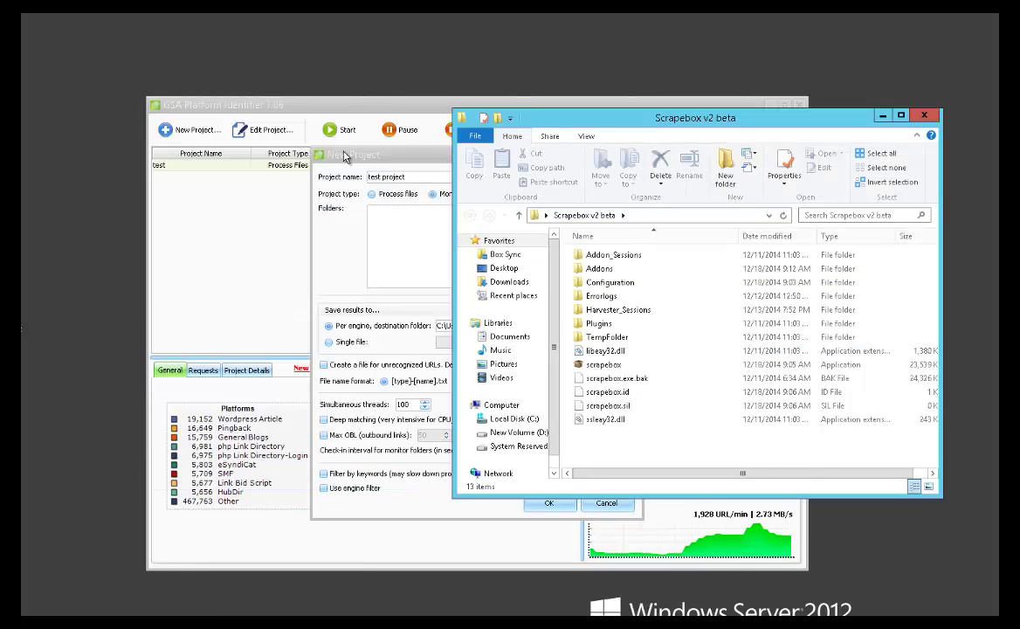
left_click(333, 155)
left_click_drag(333, 154, 200, 135)
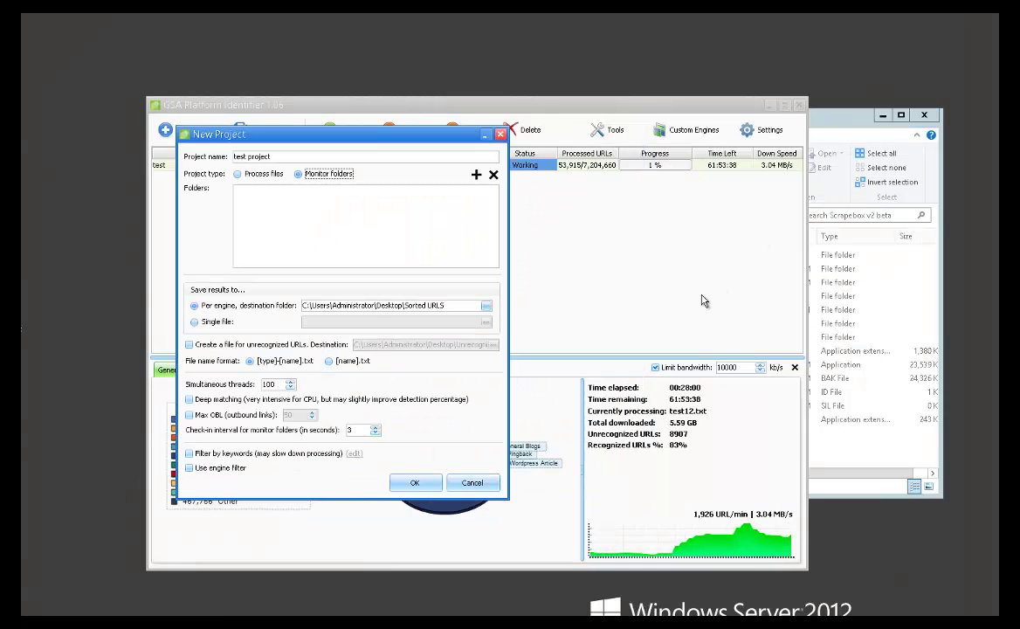
key("alt+Tab")
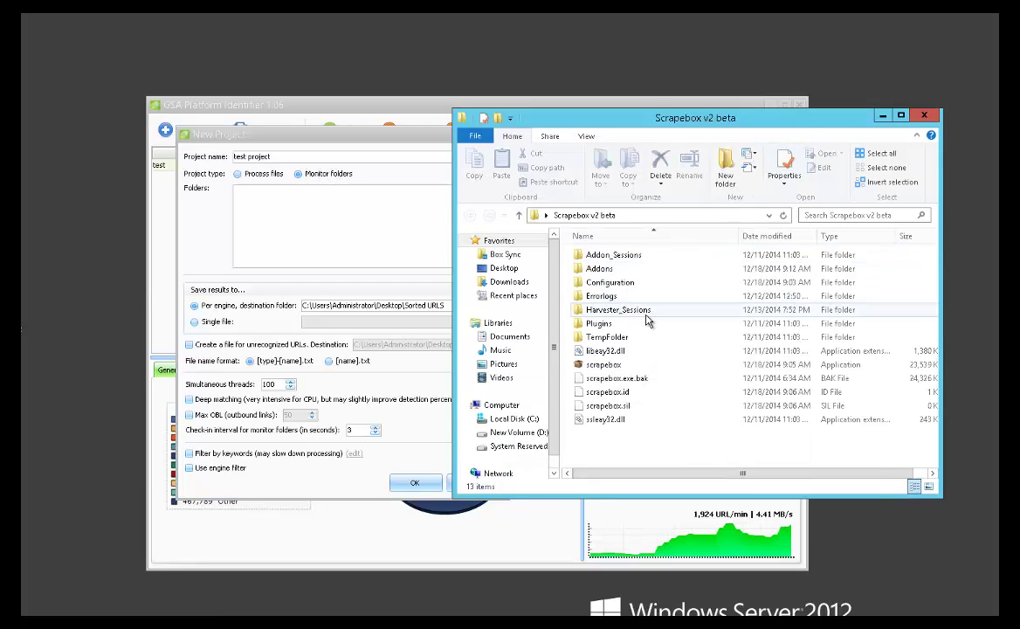
left_click_drag(642, 311, 319, 183)
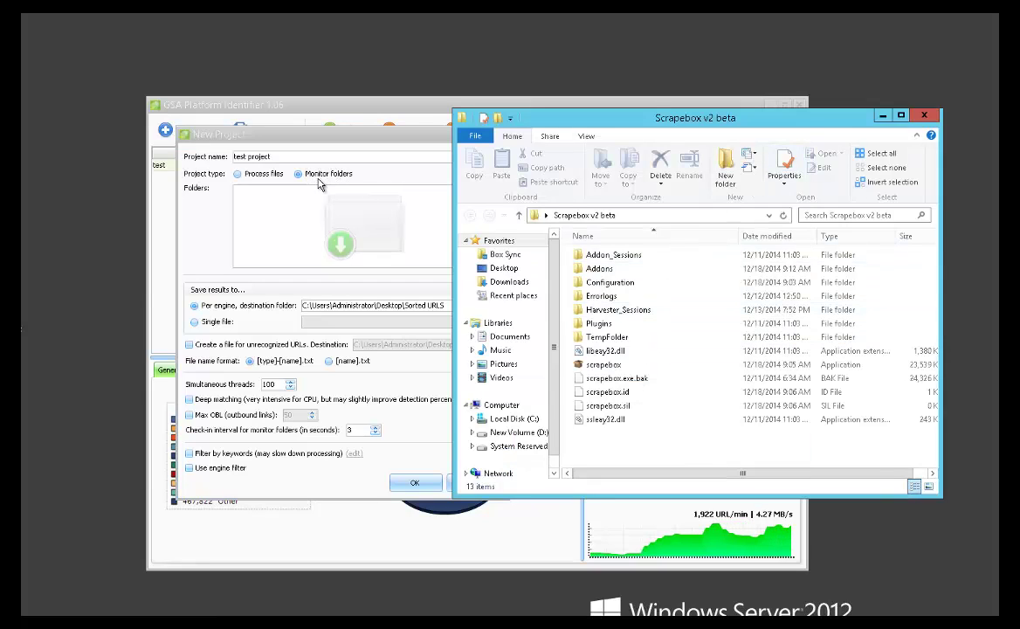
left_click(651, 312)
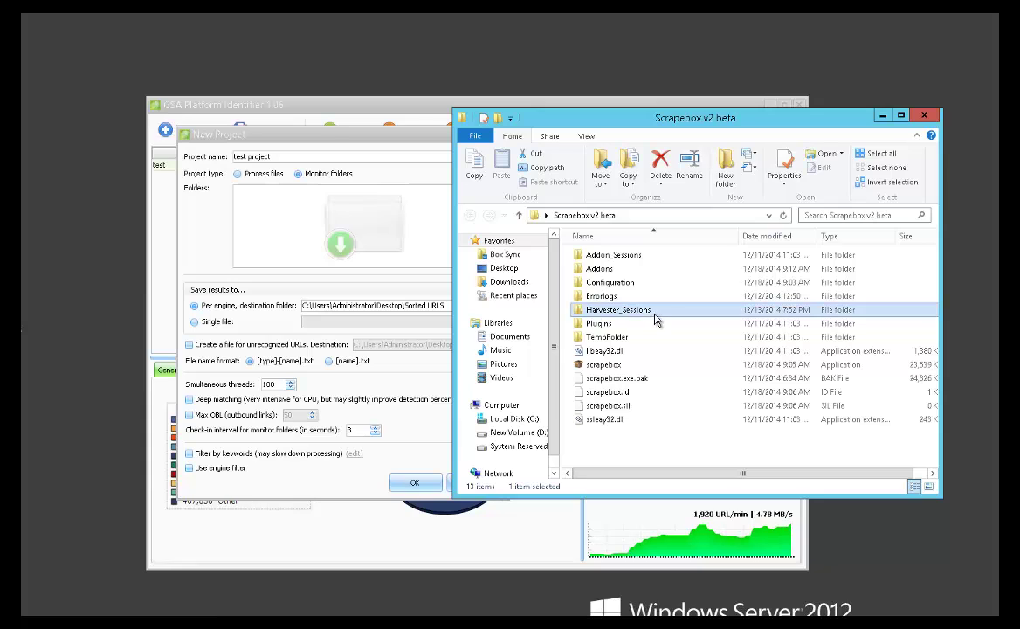
left_click_drag(655, 320, 310, 219)
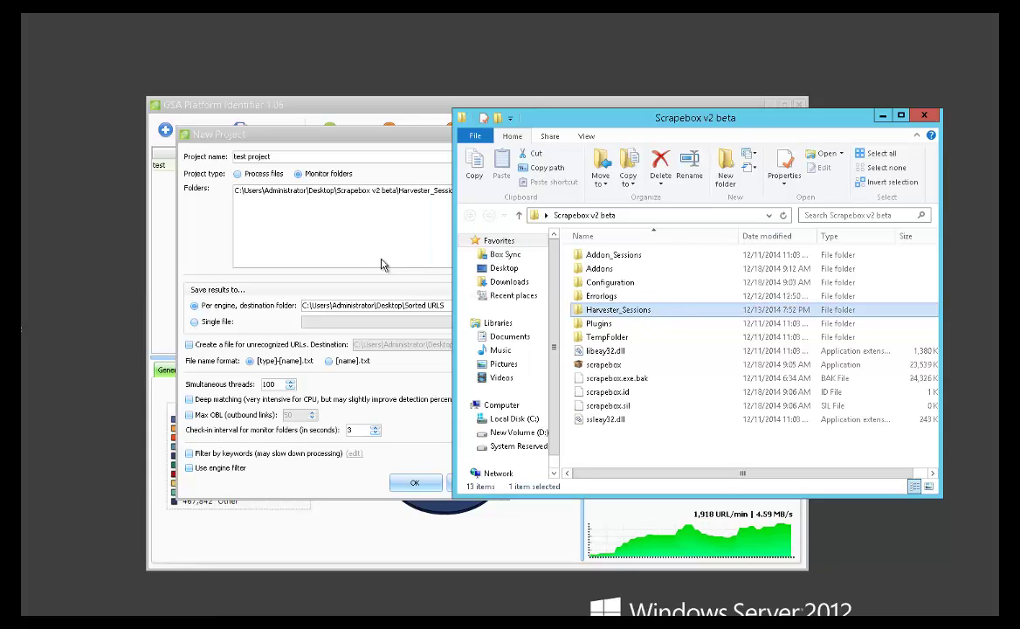
left_click(318, 233)
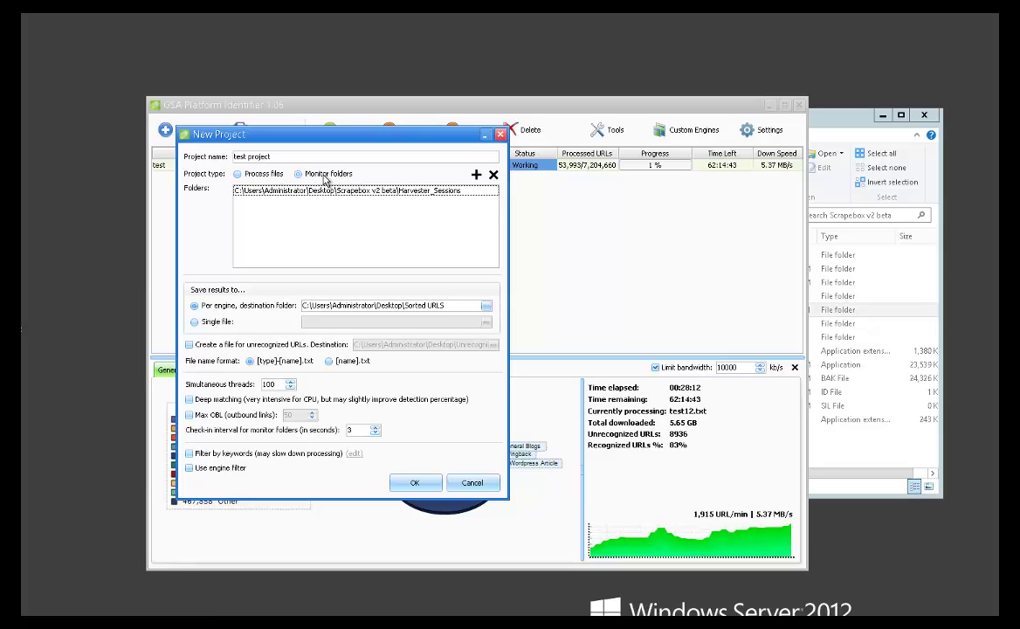
Select the check-in interval value, then switch test project back to processing test.txt and test12.txt.
left_click(324, 178)
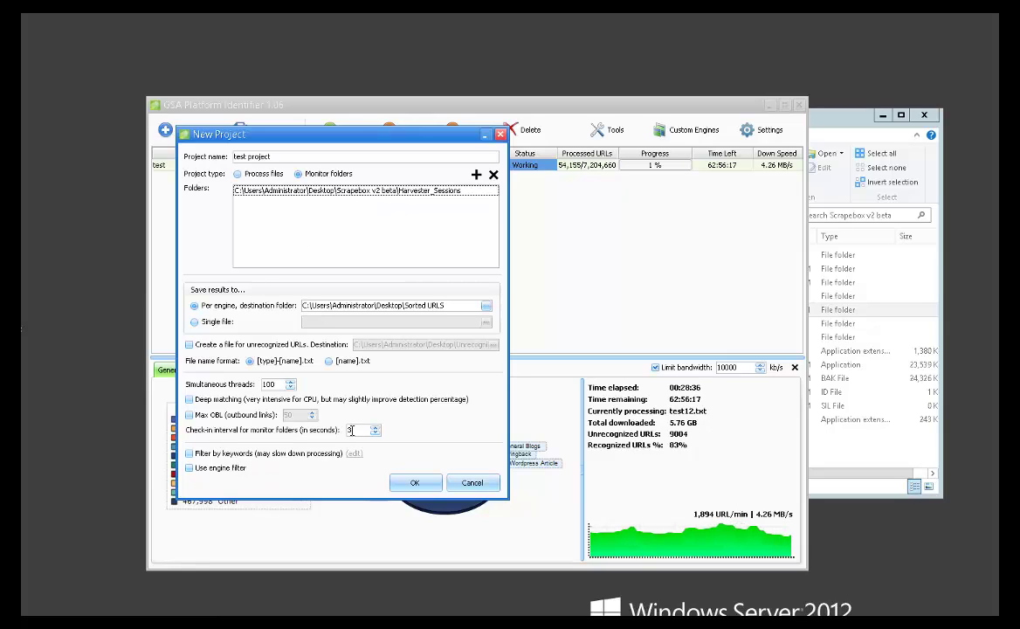
double_click(347, 431)
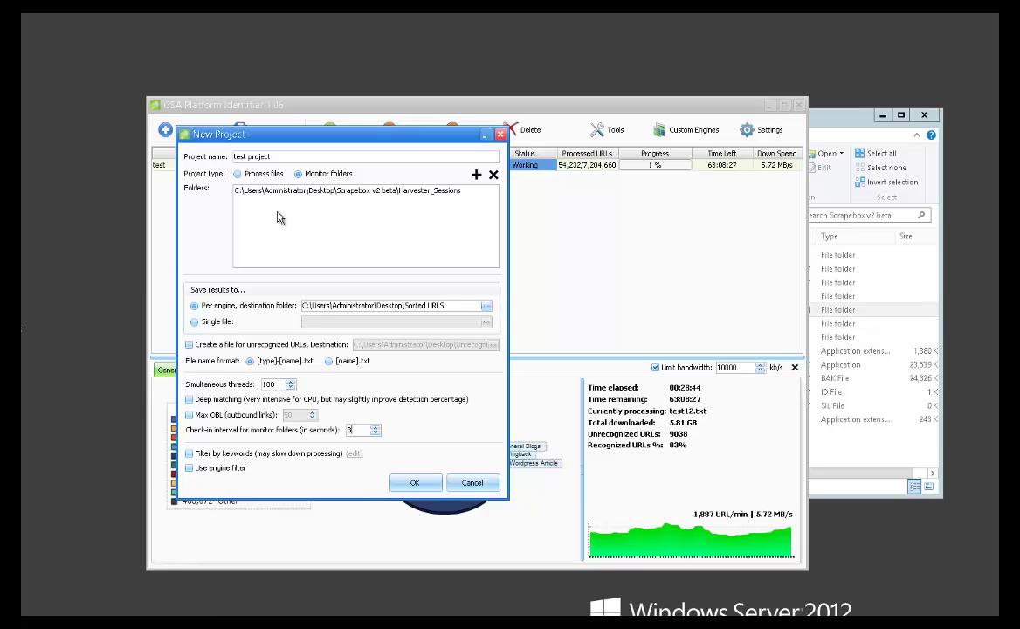
left_click(262, 174)
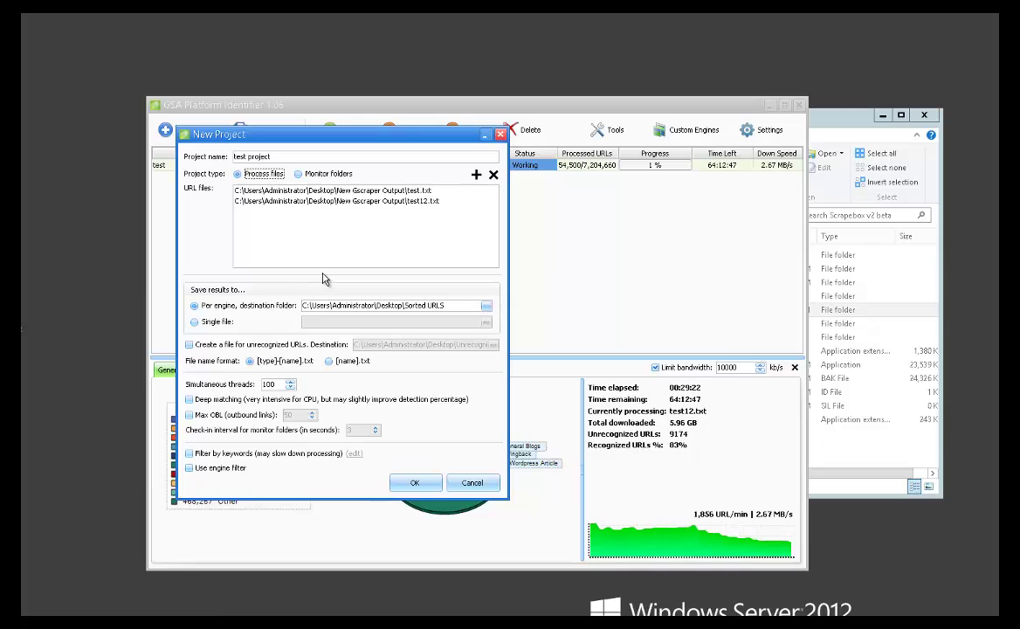
Save unrecognized URLs to their own file, use [type]-[name].txt naming, and close the dialog.
left_click(211, 348)
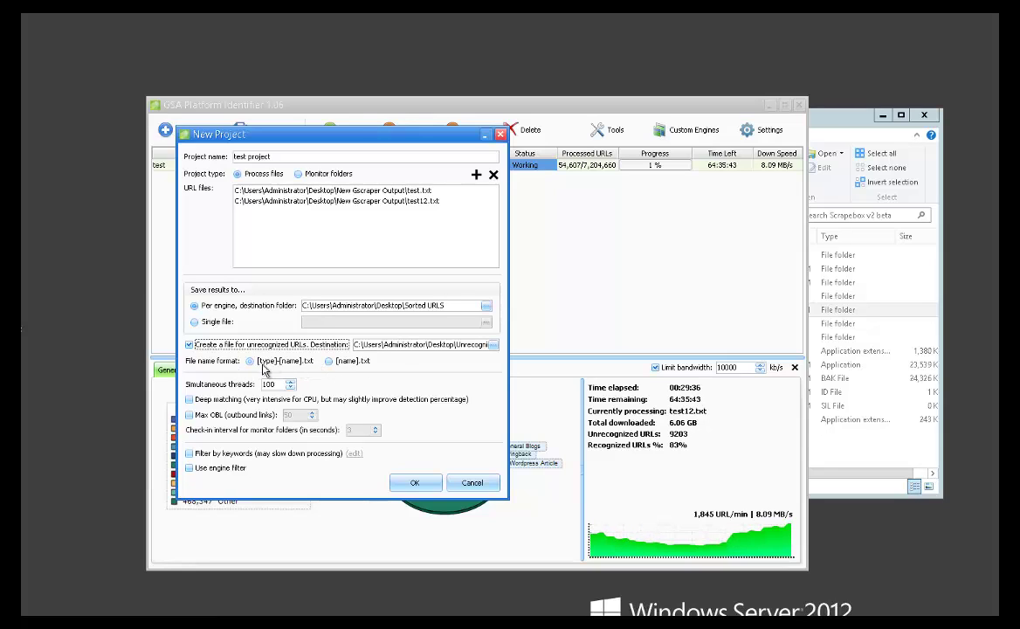
left_click(281, 362)
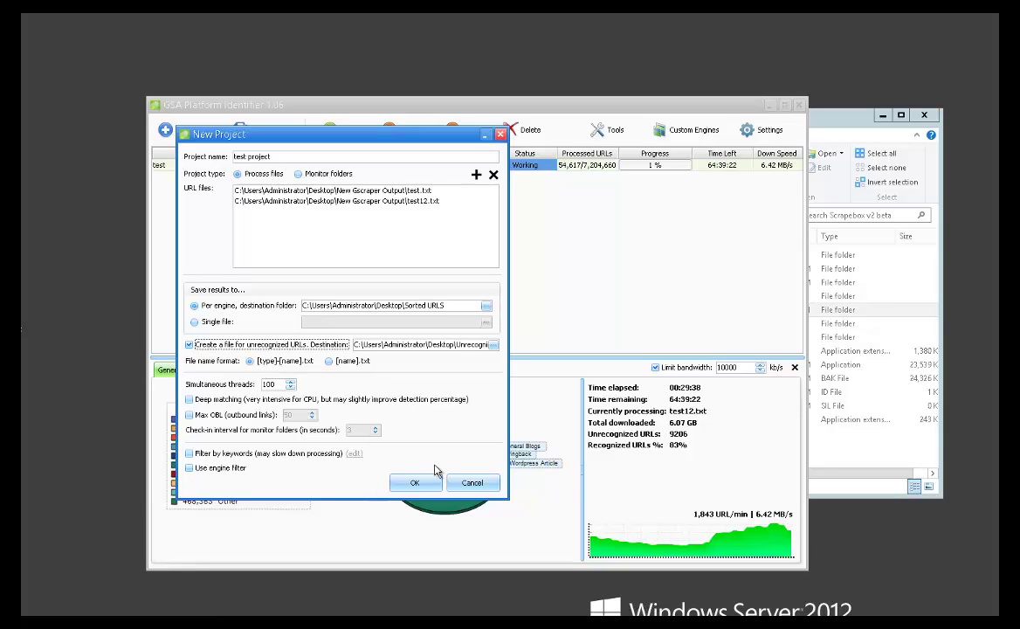
left_click(415, 482)
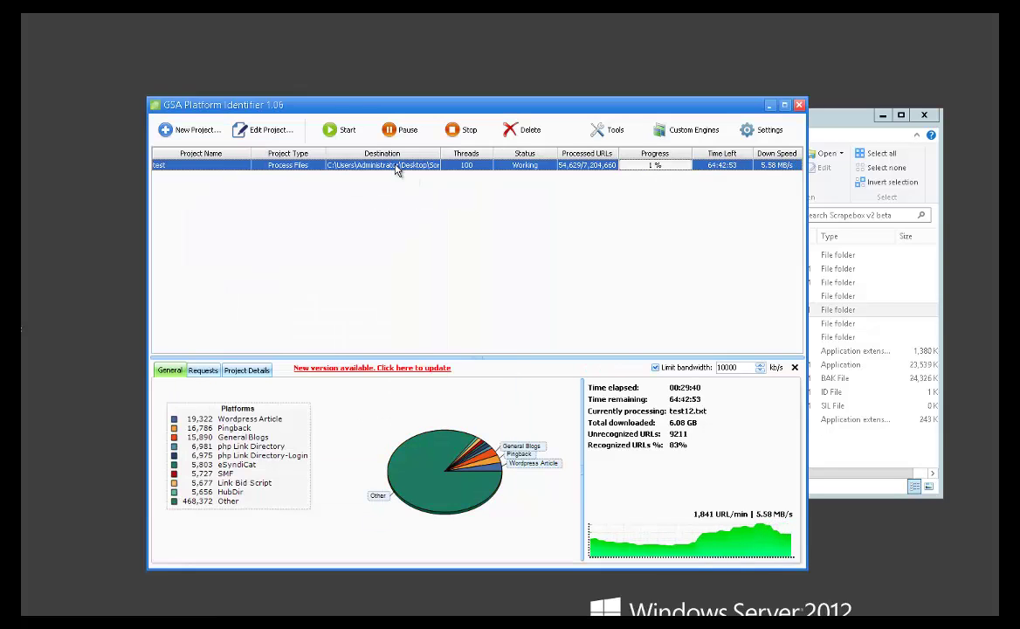
Review the sitelist files in test project's Sorted URLS folder, close it, and start a new project.
right_click(399, 166)
left_click(426, 173)
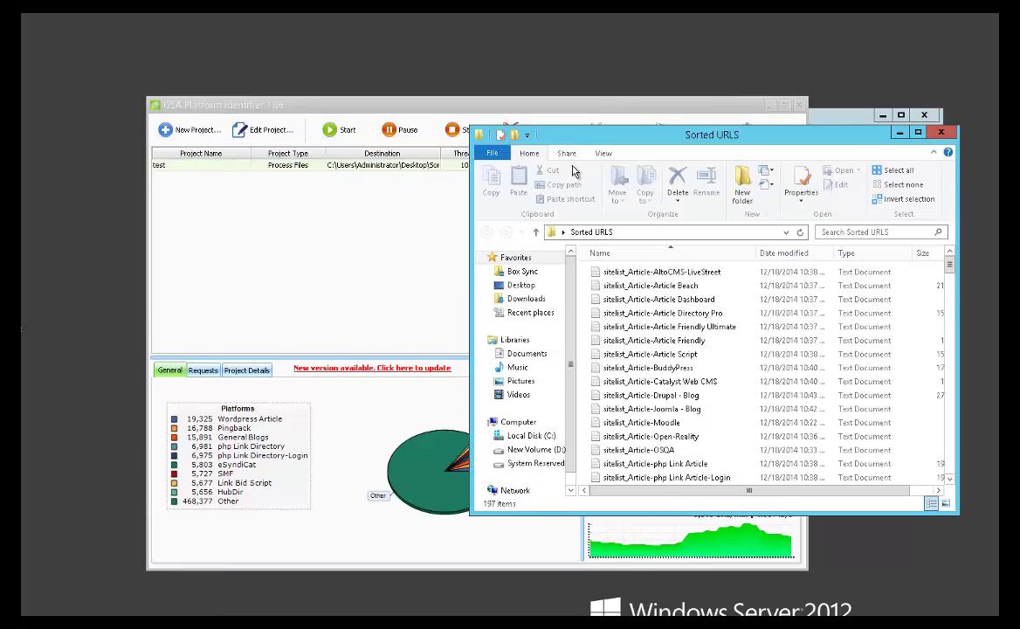
left_click_drag(506, 144, 256, 148)
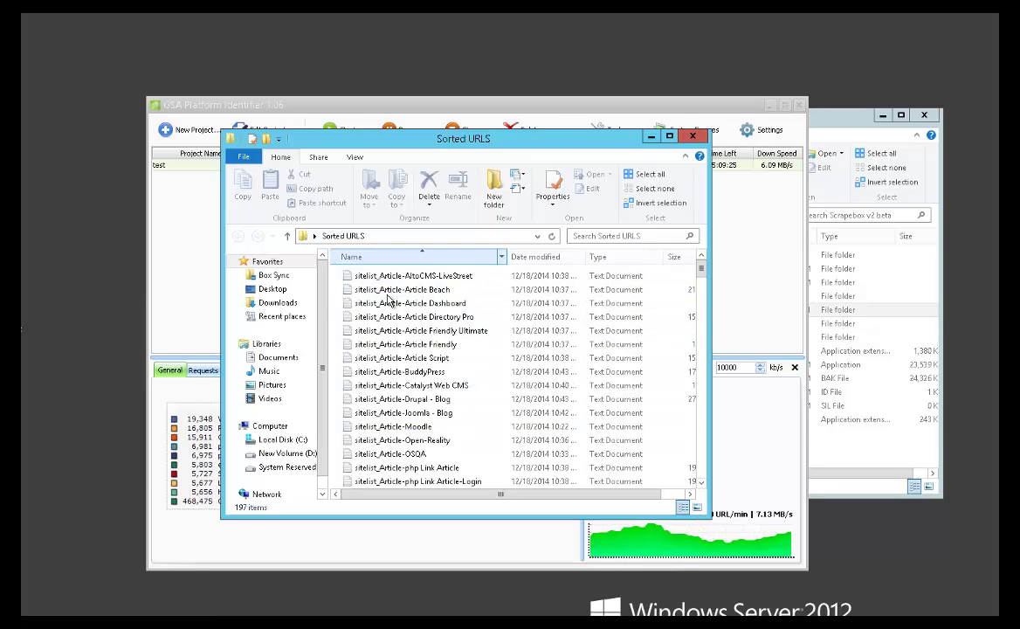
left_click_drag(700, 268, 702, 297)
left_click(693, 136)
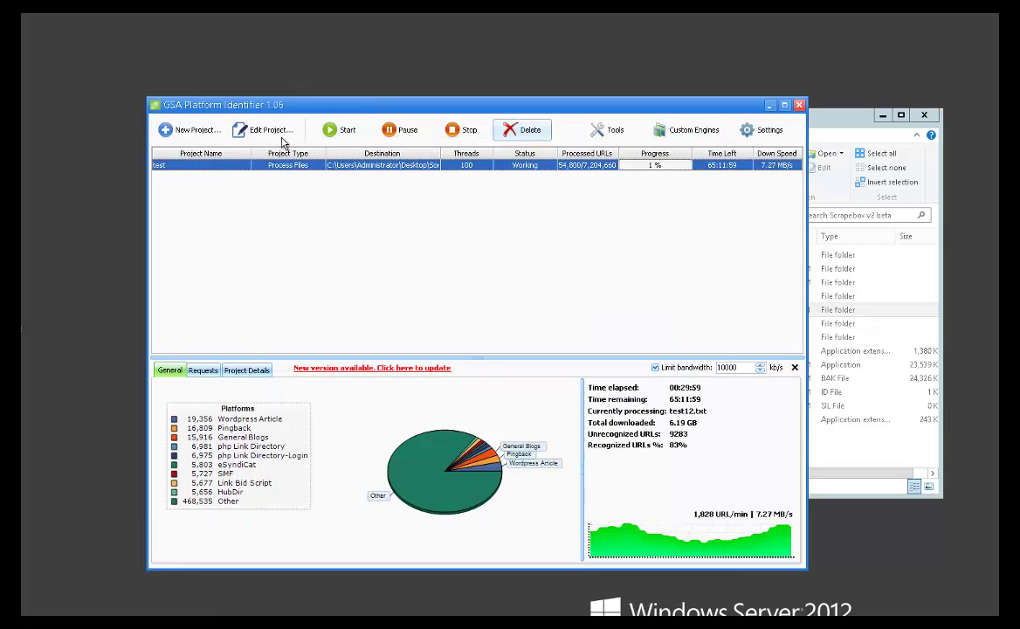
left_click(206, 131)
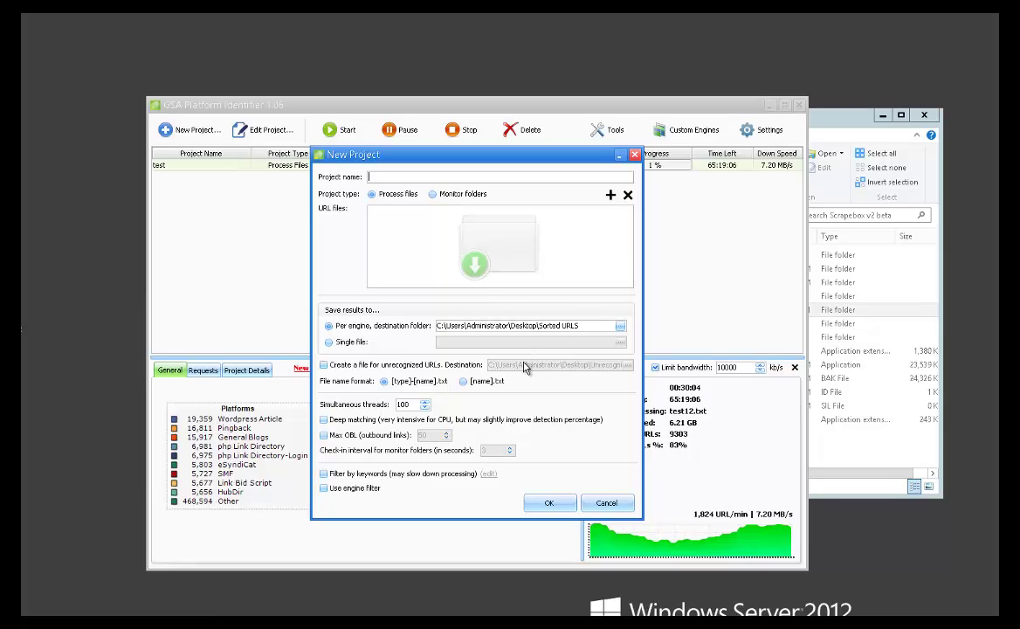
Set the new project to monitor folders with a 3-second check-in interval, leaving Max OBL off.
left_click(402, 404)
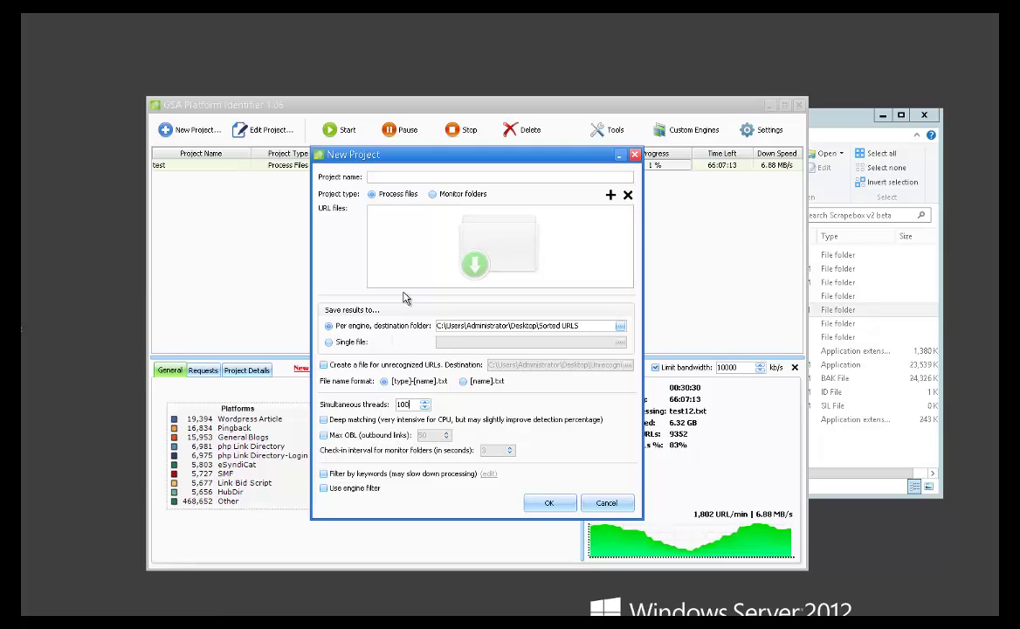
left_click(370, 435)
left_click(371, 435)
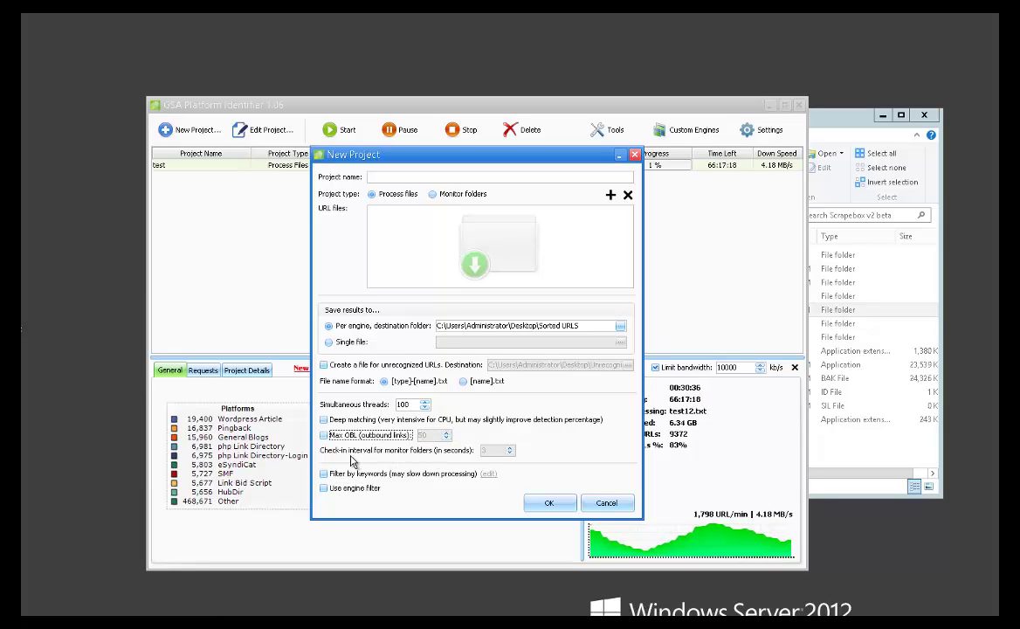
left_click(460, 196)
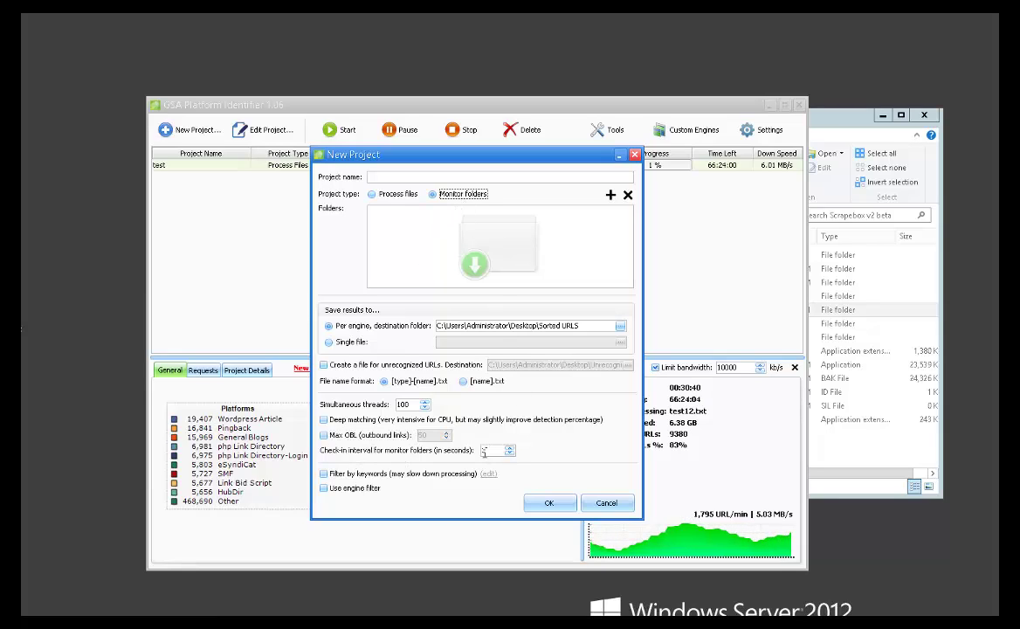
left_click_drag(496, 449, 469, 454)
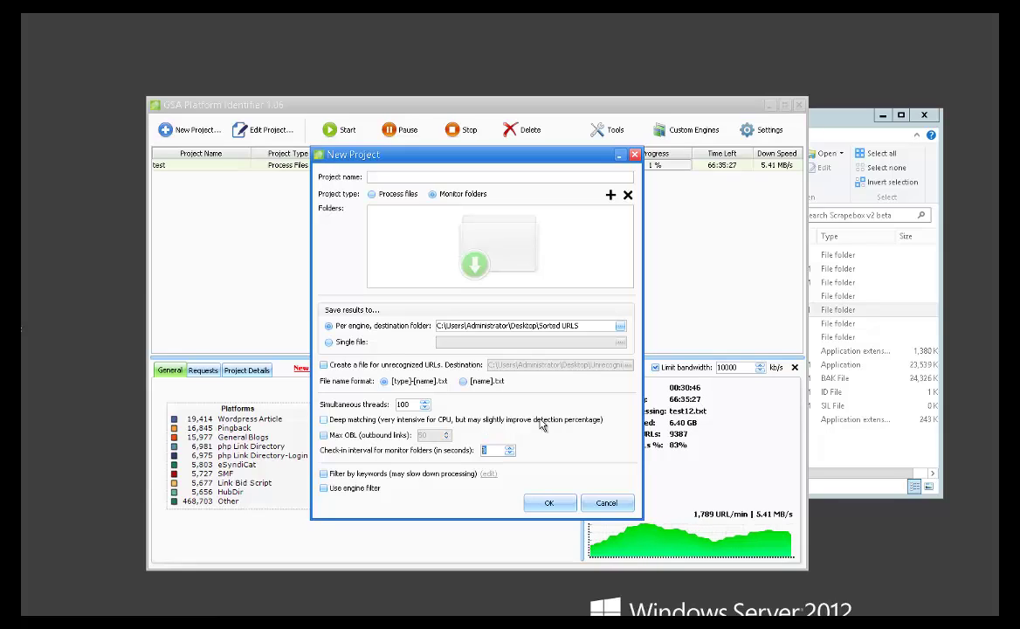
type("3")
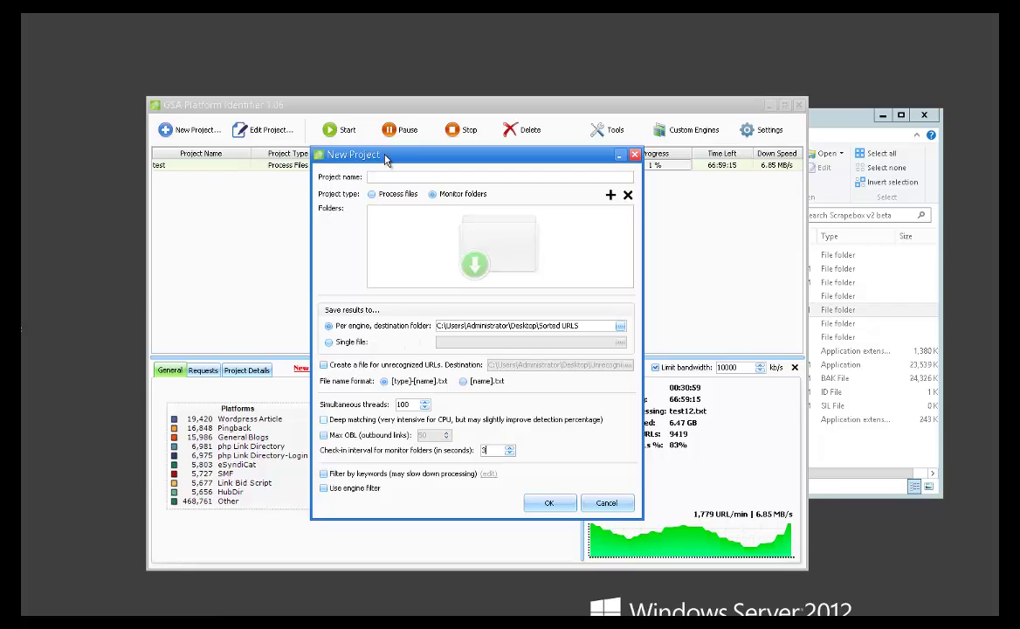
left_click_drag(385, 160, 296, 75)
left_click(293, 391)
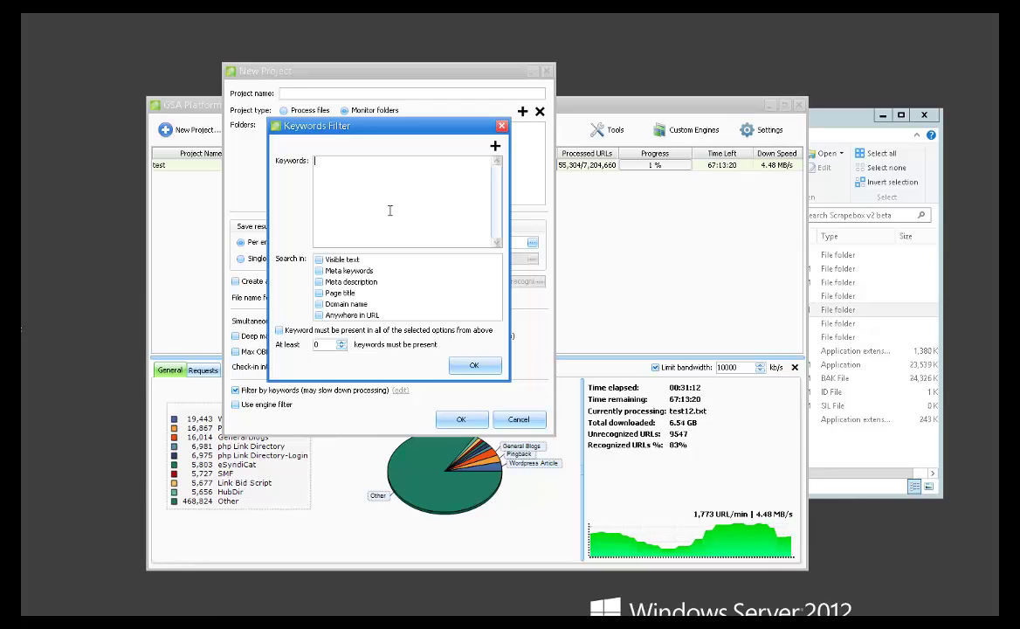
type("eight loss")
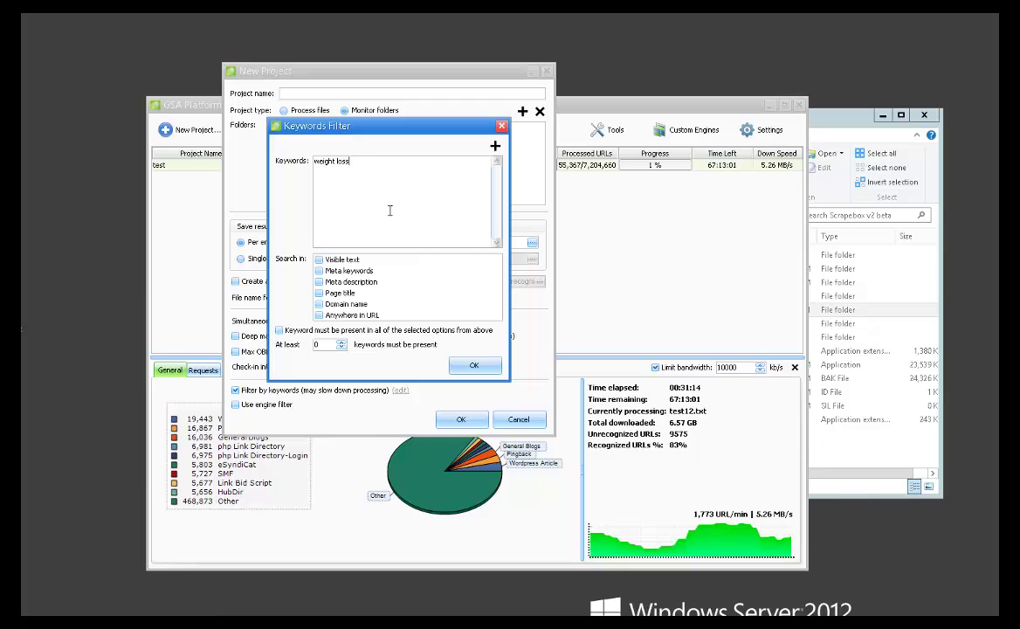
key("Return")
type("exercise")
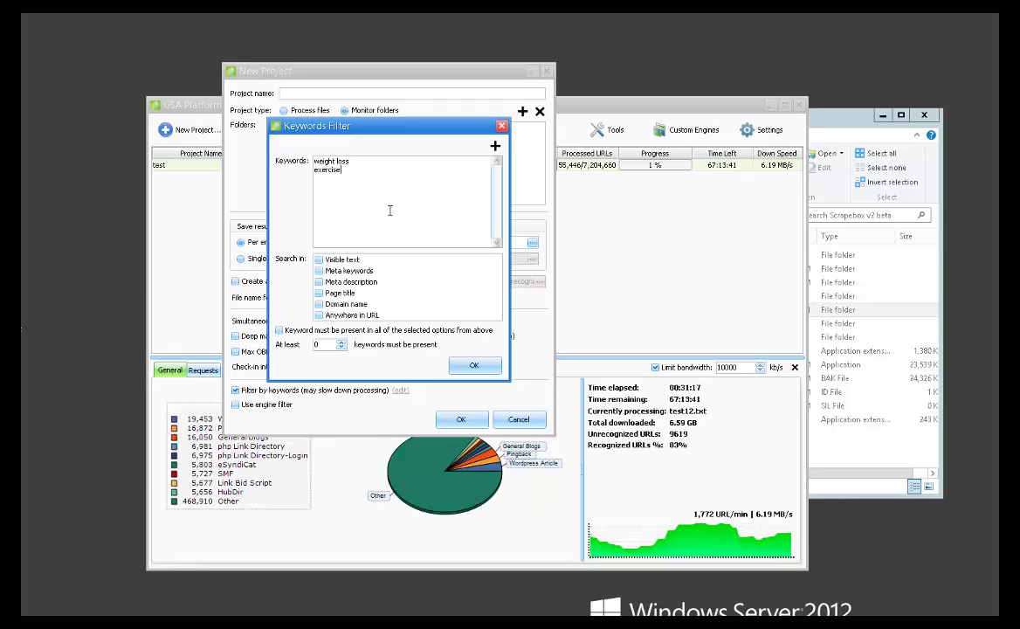
key("Return")
type("fitness")
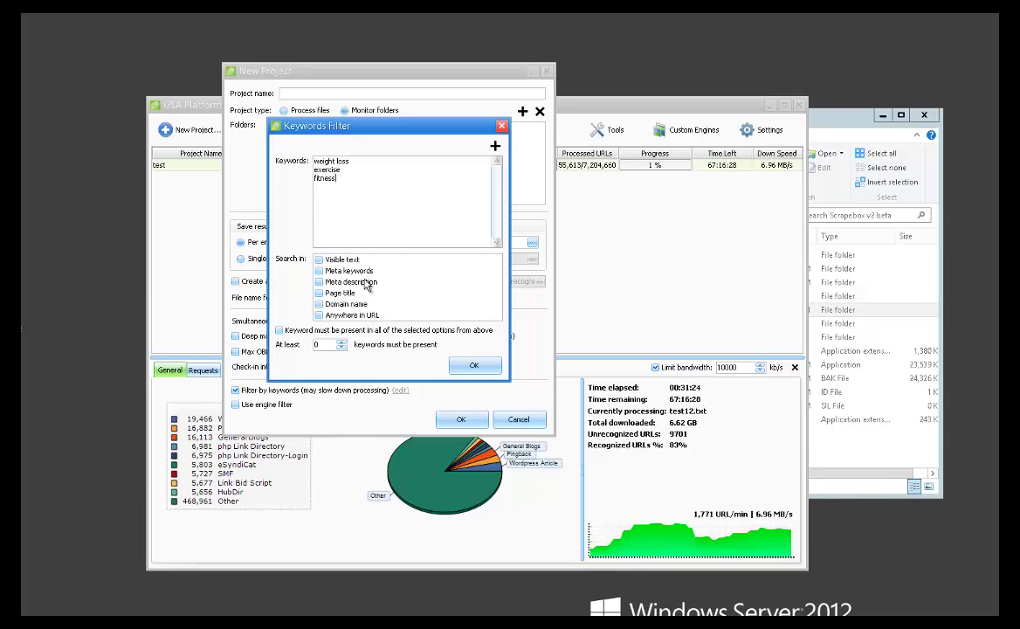
left_click(320, 259)
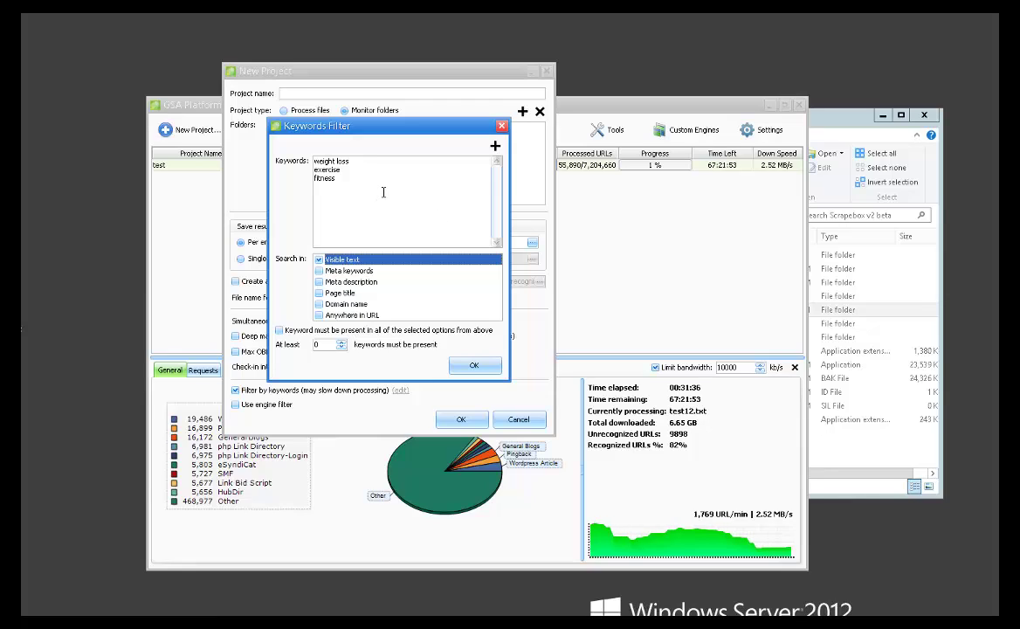
left_click(319, 260)
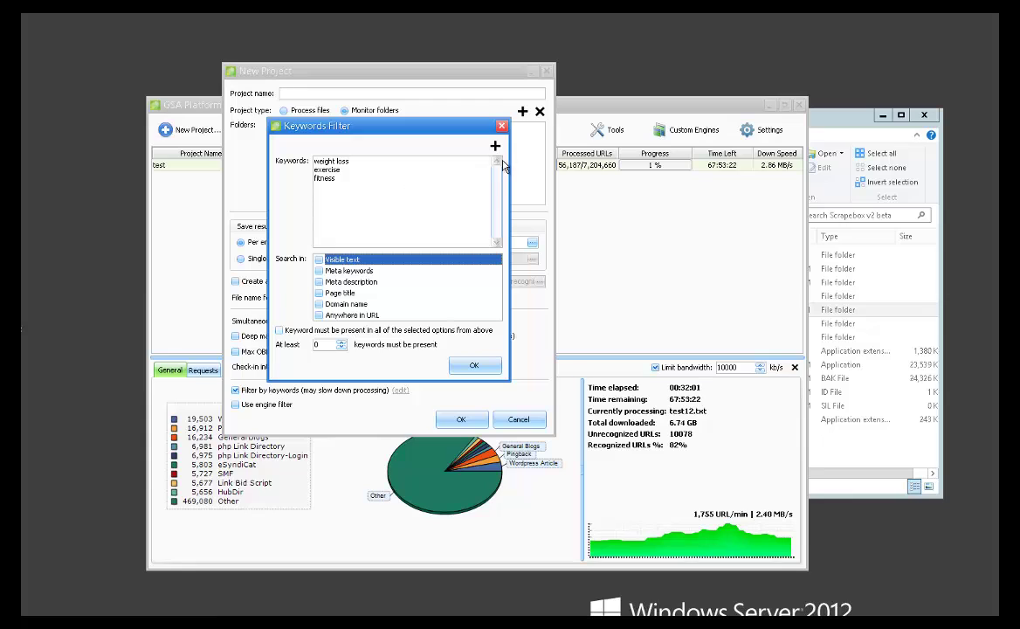
key("Escape")
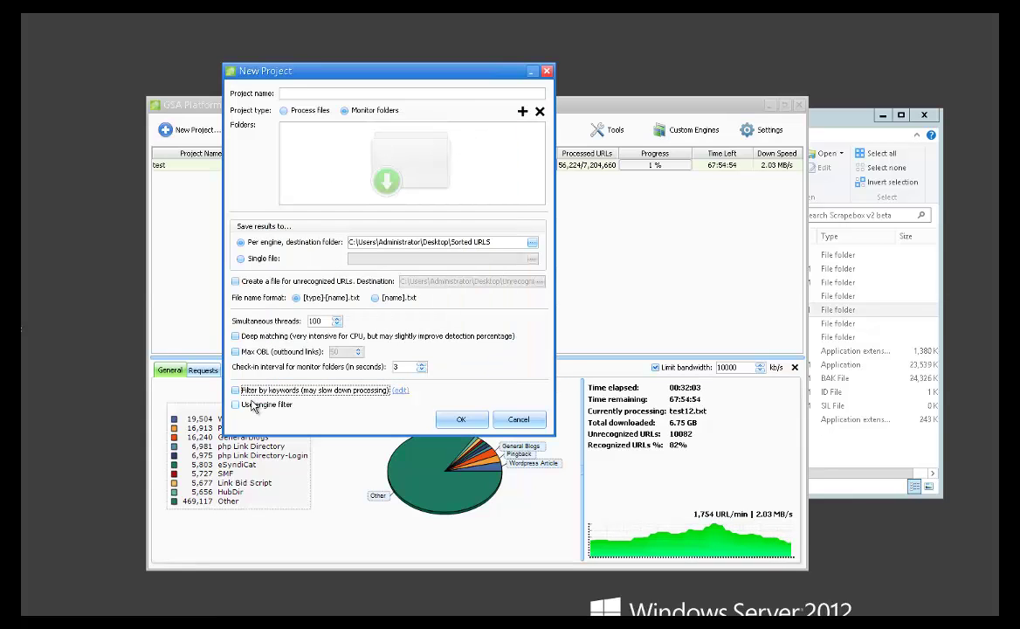
Enable the engine filter and expand Article to confirm engines like Drupal - Blog and Moodle are ticked.
left_click(253, 406)
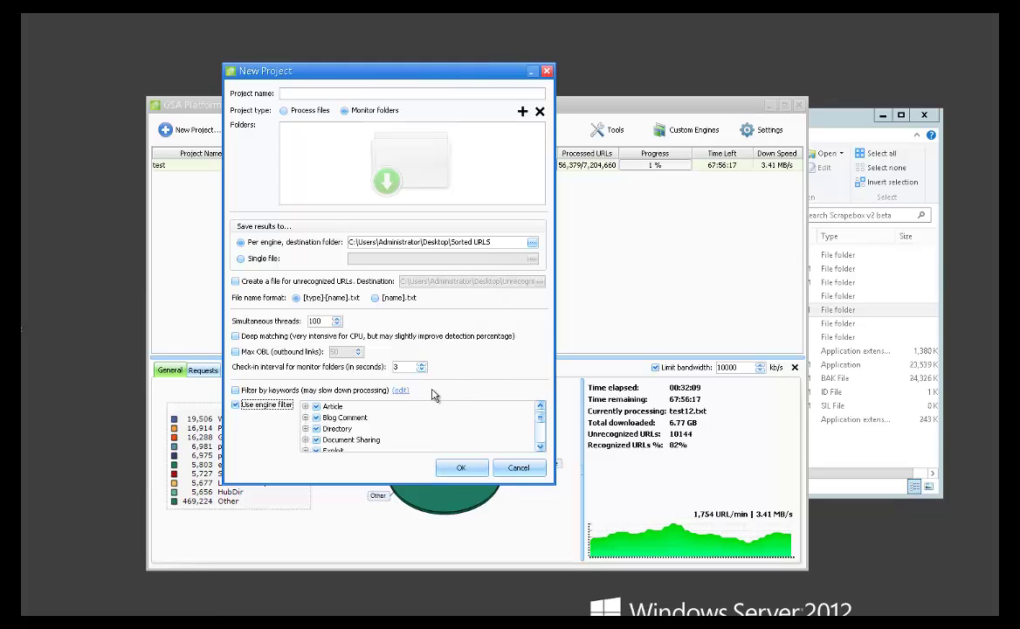
left_click(306, 407)
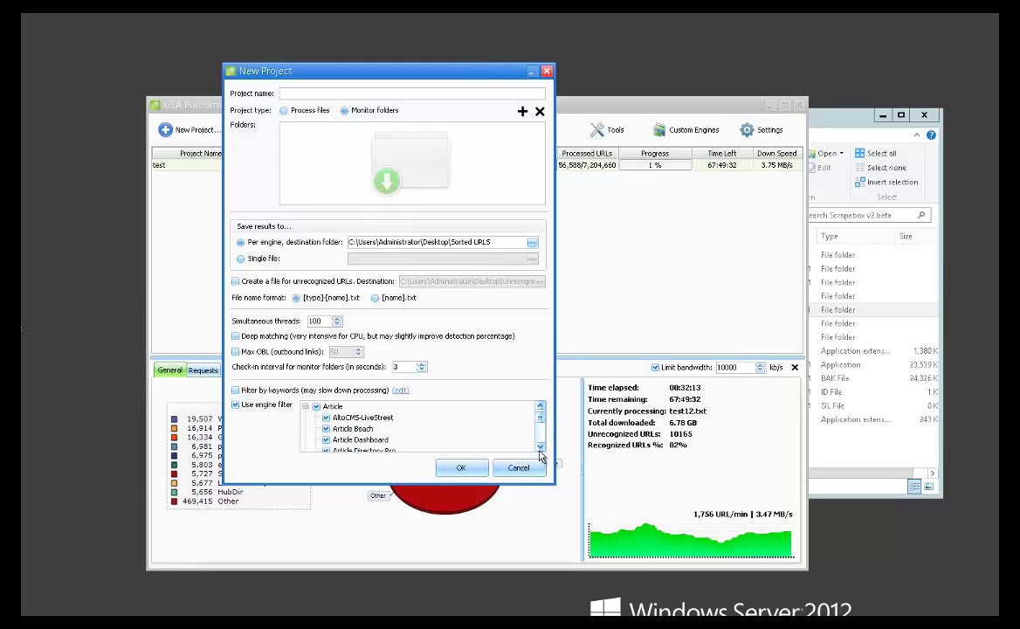
scroll(540, 452, "down", 6)
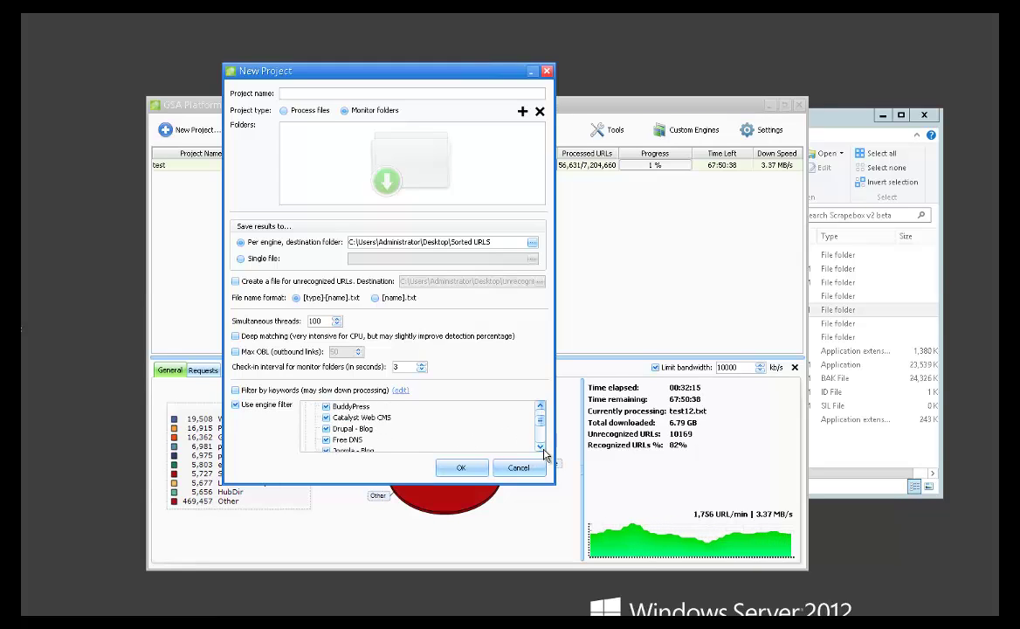
scroll(540, 452, "down", 1)
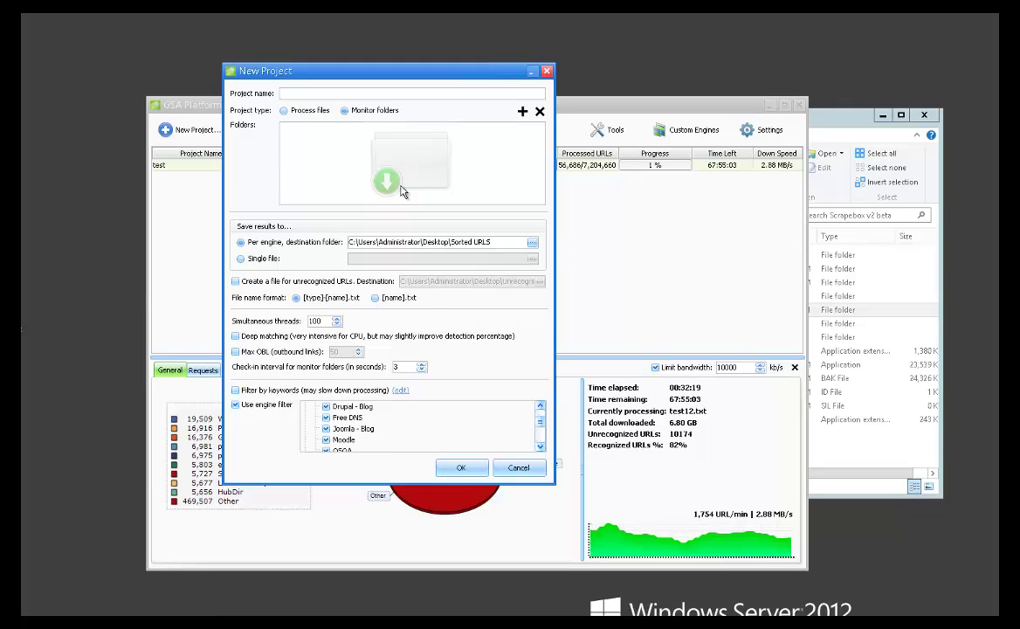
Abandon the first new-project attempt after the missing project name error.
left_click(463, 468)
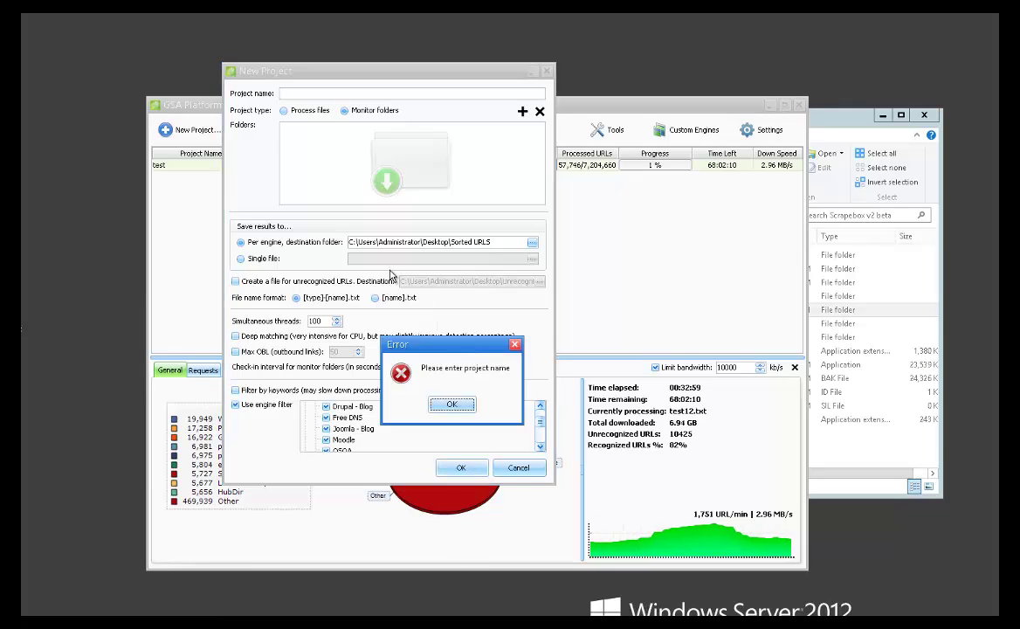
left_click(452, 404)
left_click(518, 468)
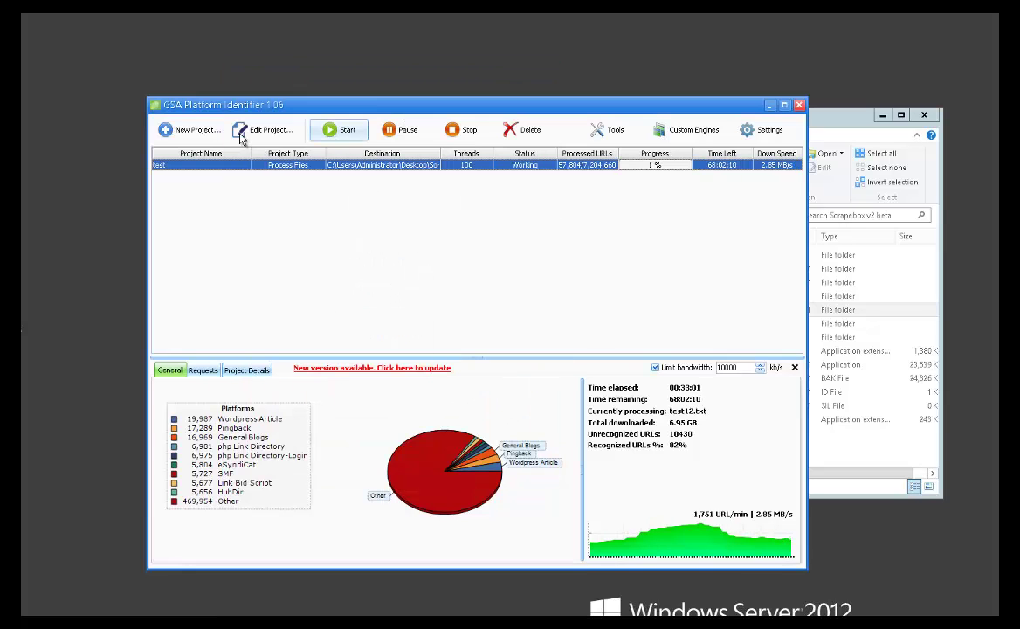
Start a new Monitor folders project that watches the Harvester_Sessions folder.
left_click(200, 131)
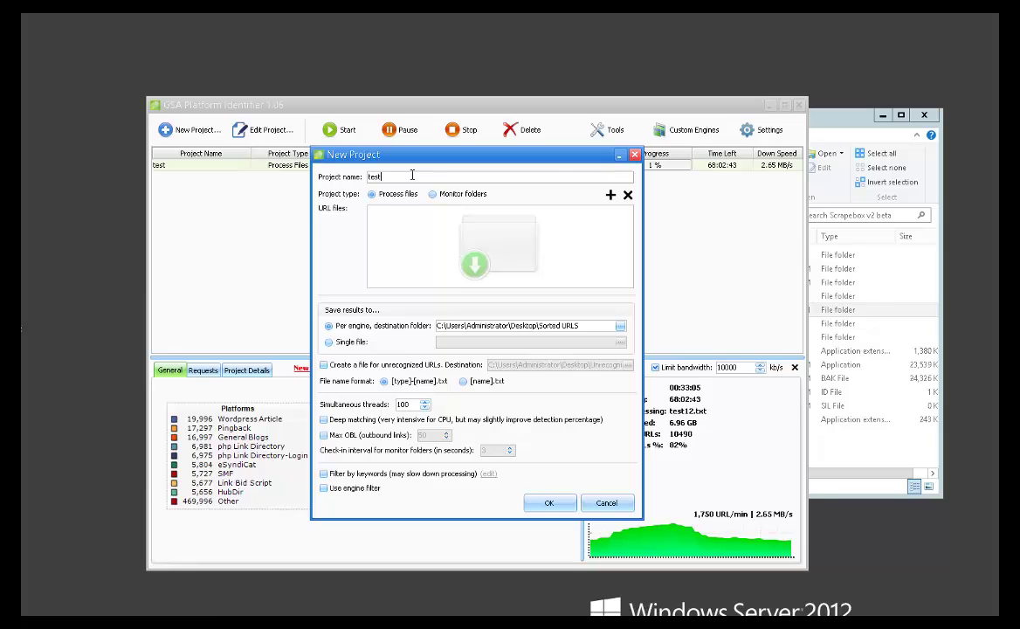
left_click(434, 194)
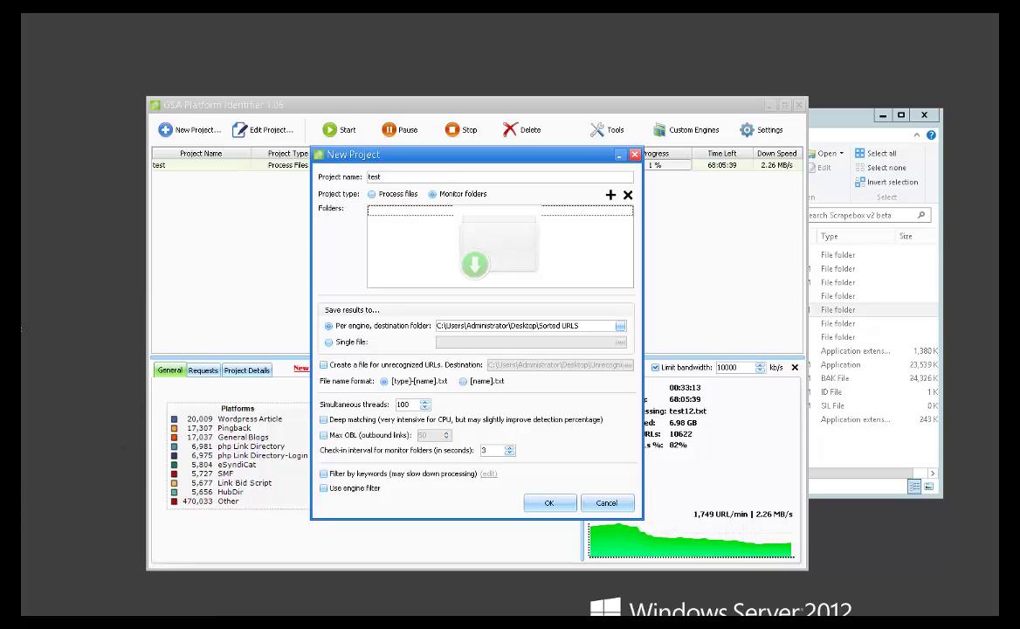
left_click_drag(644, 311, 603, 297)
left_click_drag(428, 238, 409, 230)
left_click(345, 225)
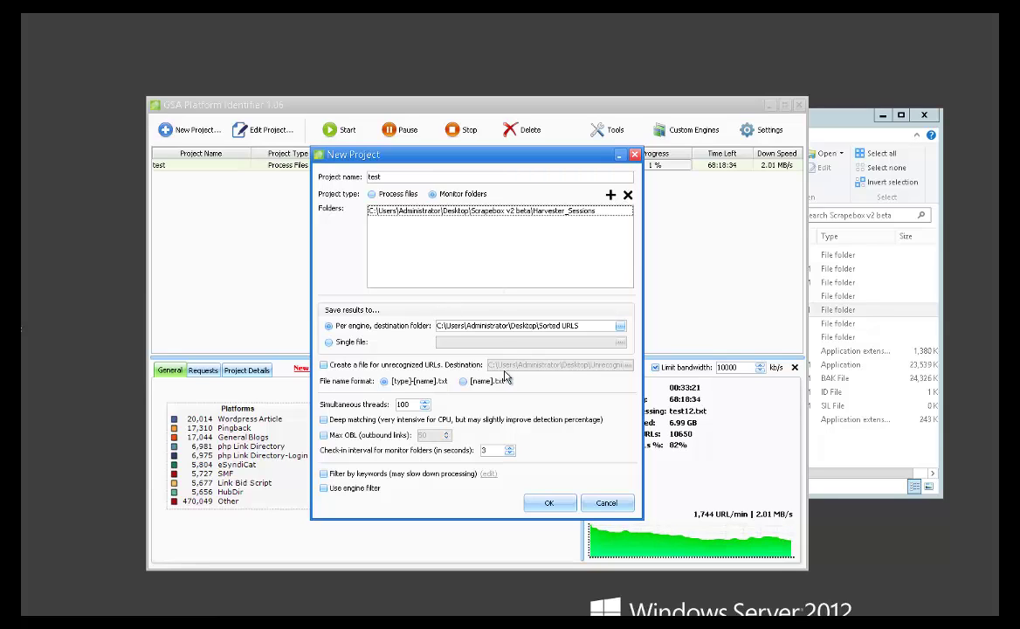
Limit outbound links to 50, save unrecognized URLs to a file, and create the test project.
left_click(367, 435)
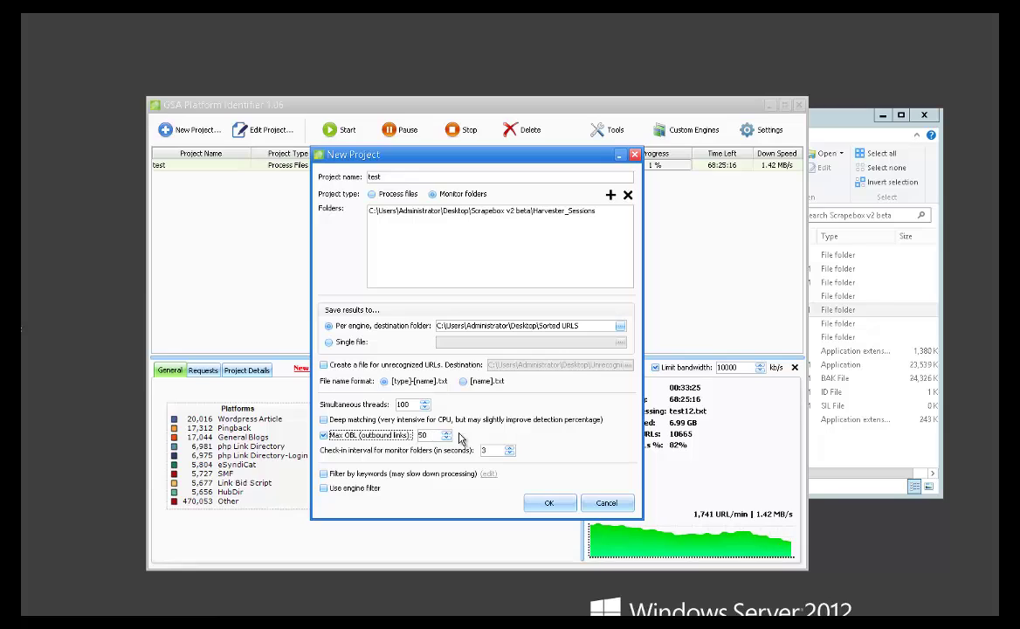
left_click(358, 492)
left_click(357, 492)
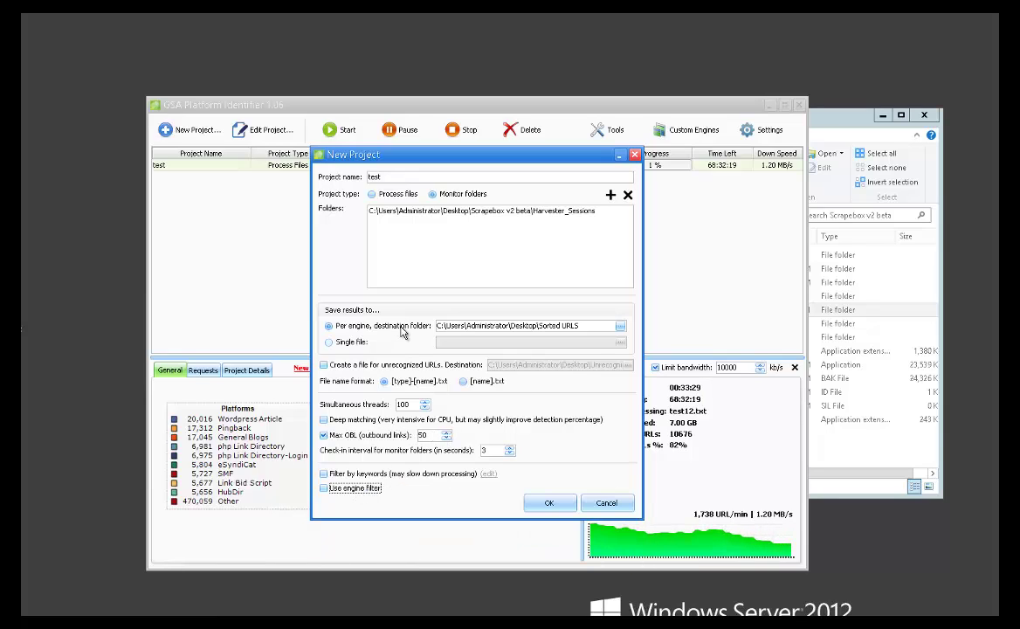
left_click(366, 365)
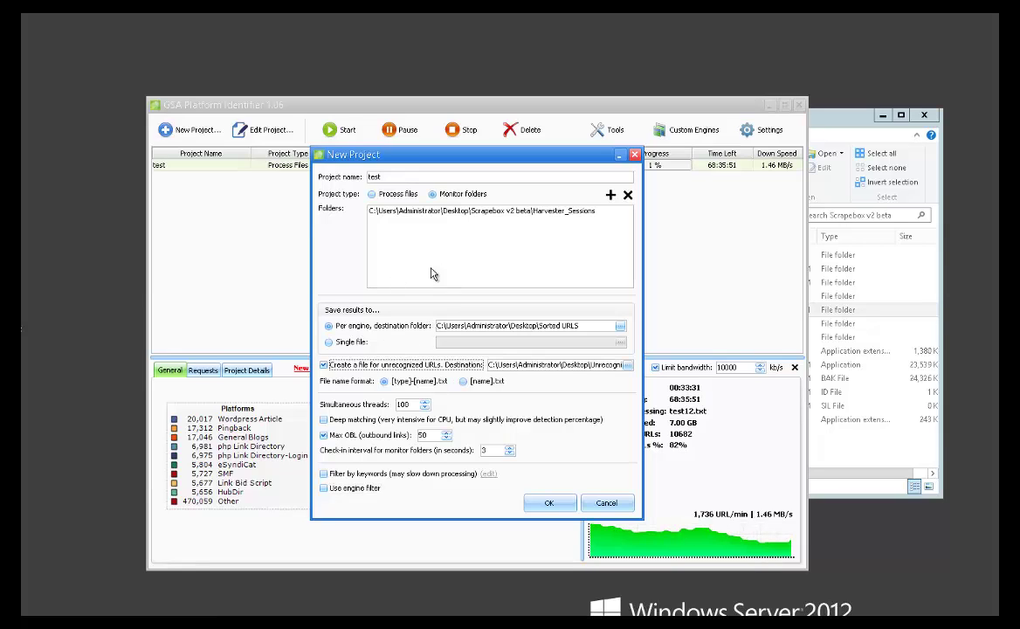
left_click(543, 501)
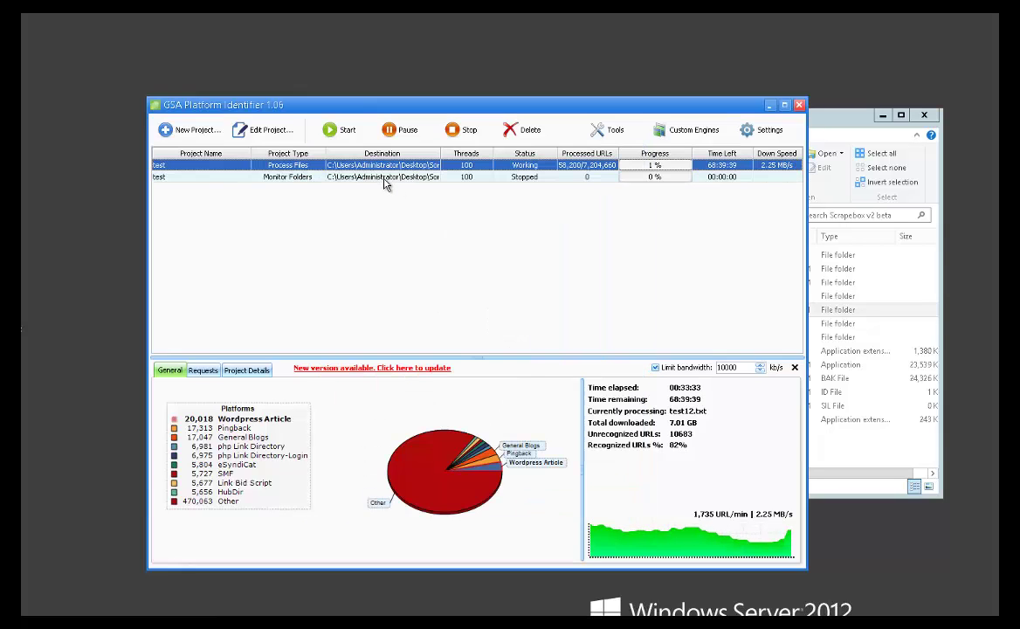
left_click(358, 175, "shift")
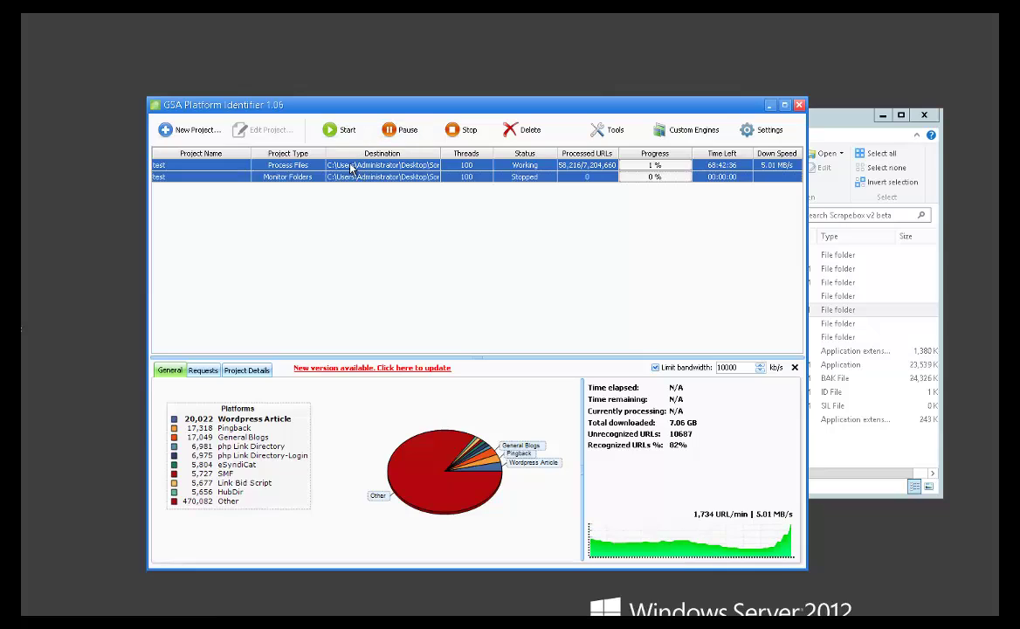
left_click(342, 176)
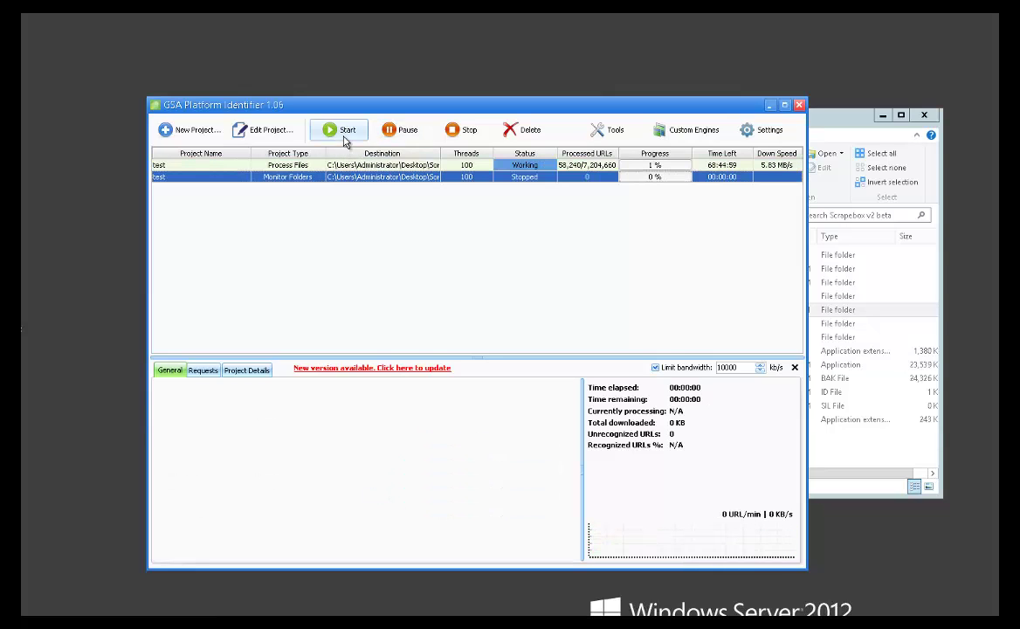
Start the Monitor Folders test project and compare its stats with the file-processing project.
left_click(346, 136)
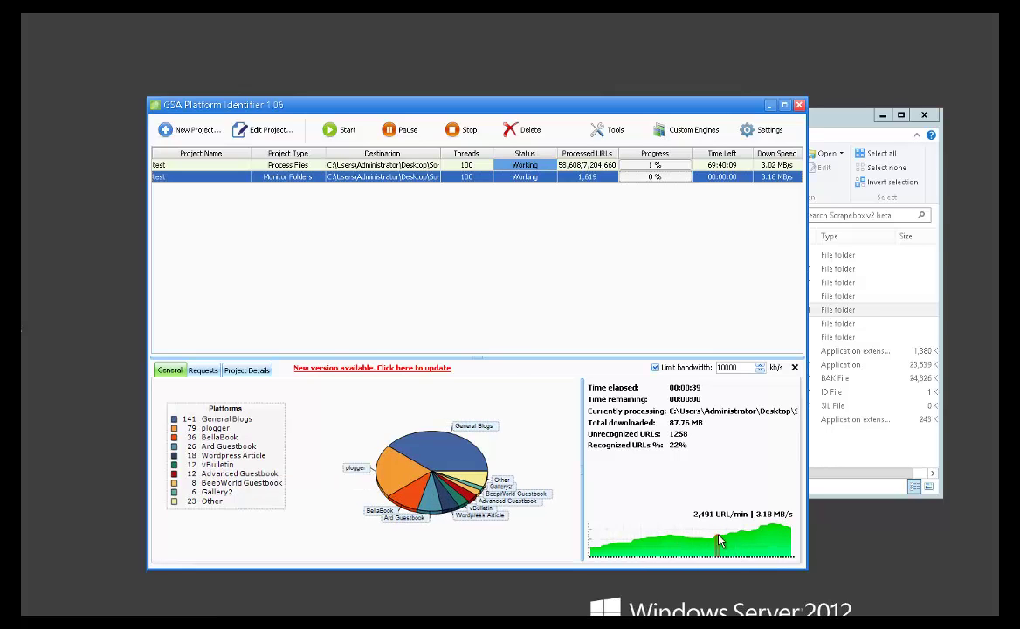
left_click(421, 165)
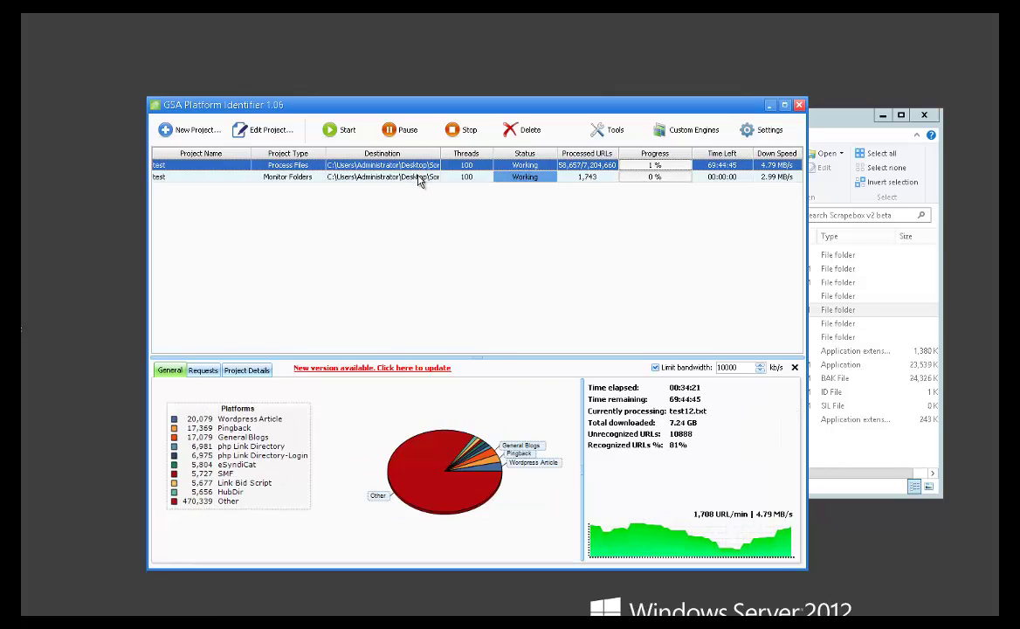
left_click(419, 178)
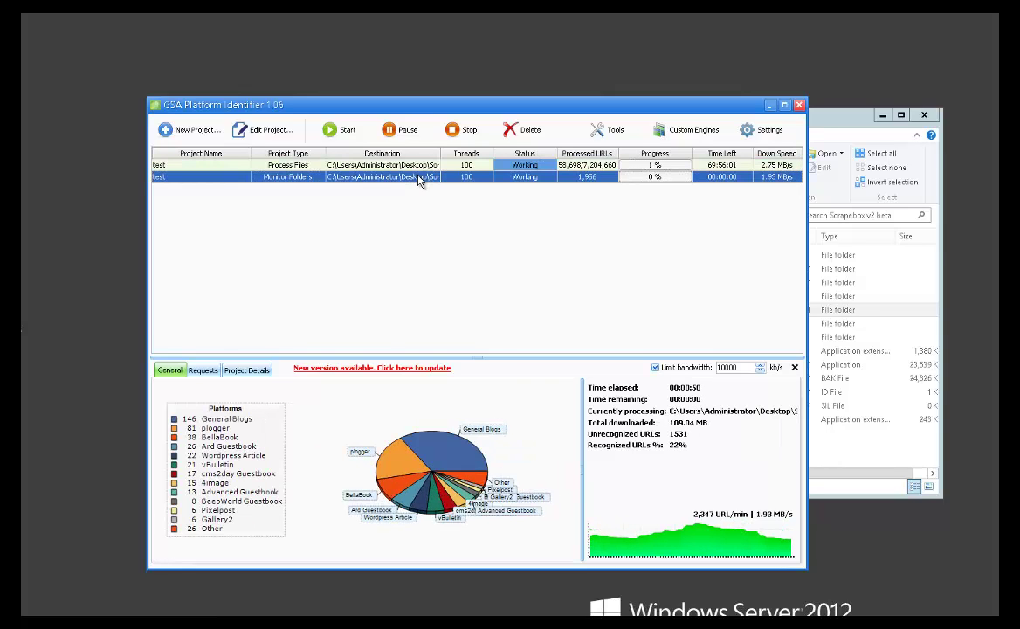
left_click(203, 371)
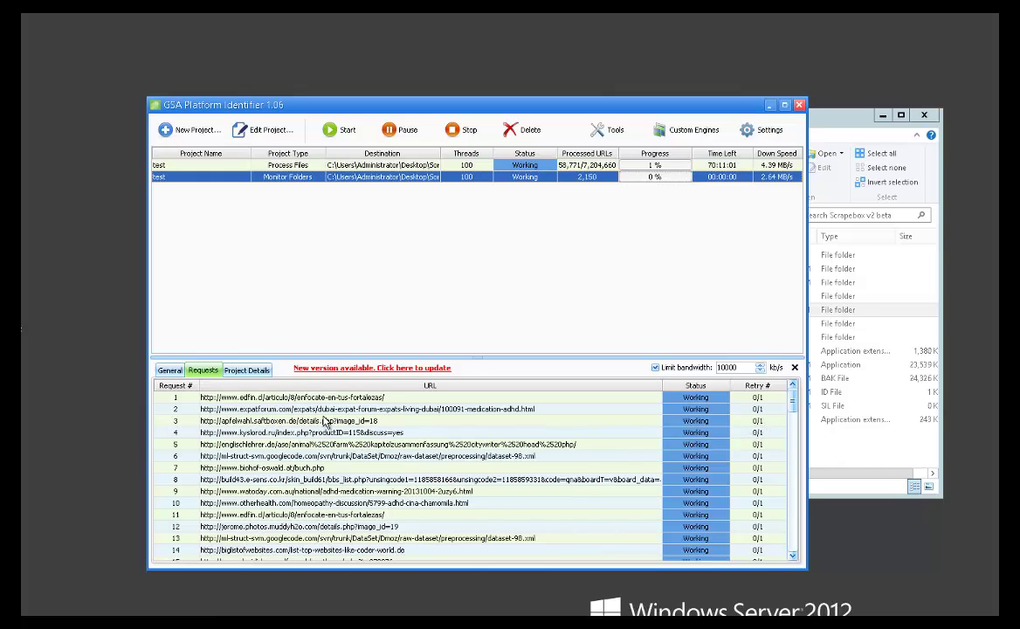
left_click(246, 370)
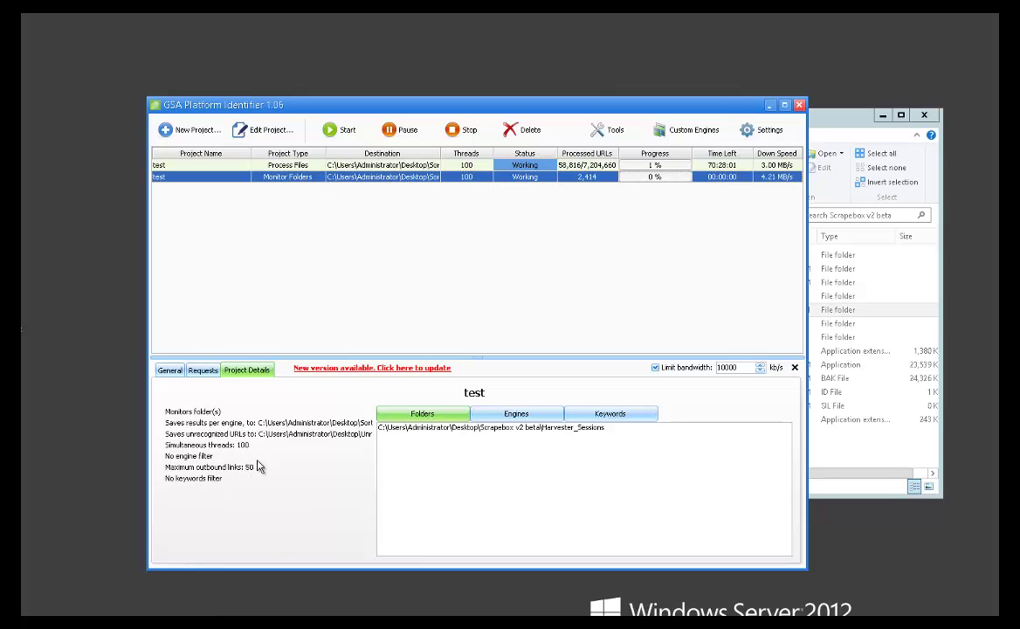
left_click(170, 371)
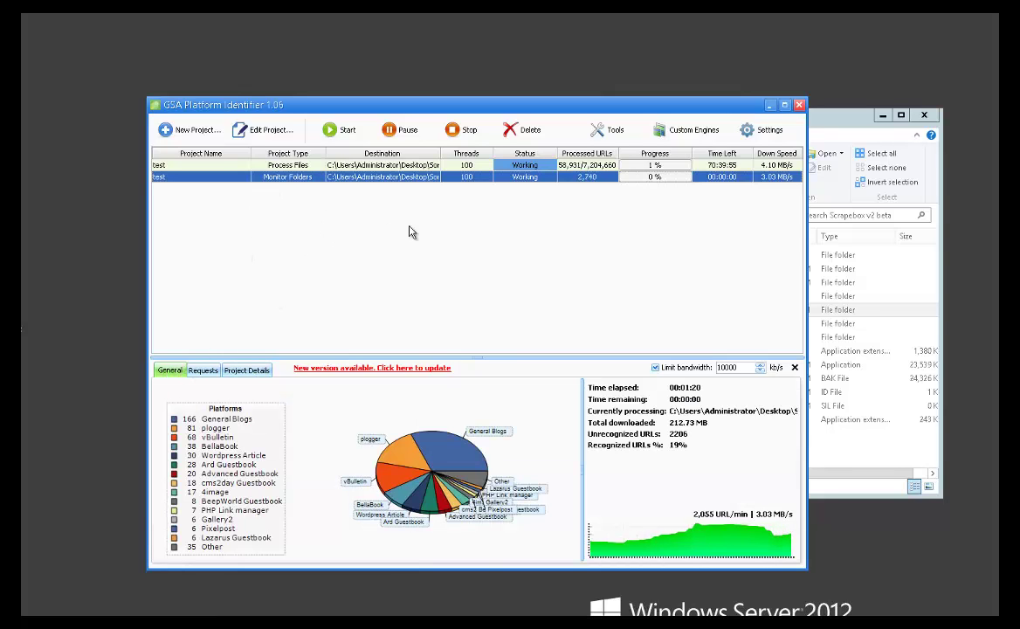
right_click(398, 181)
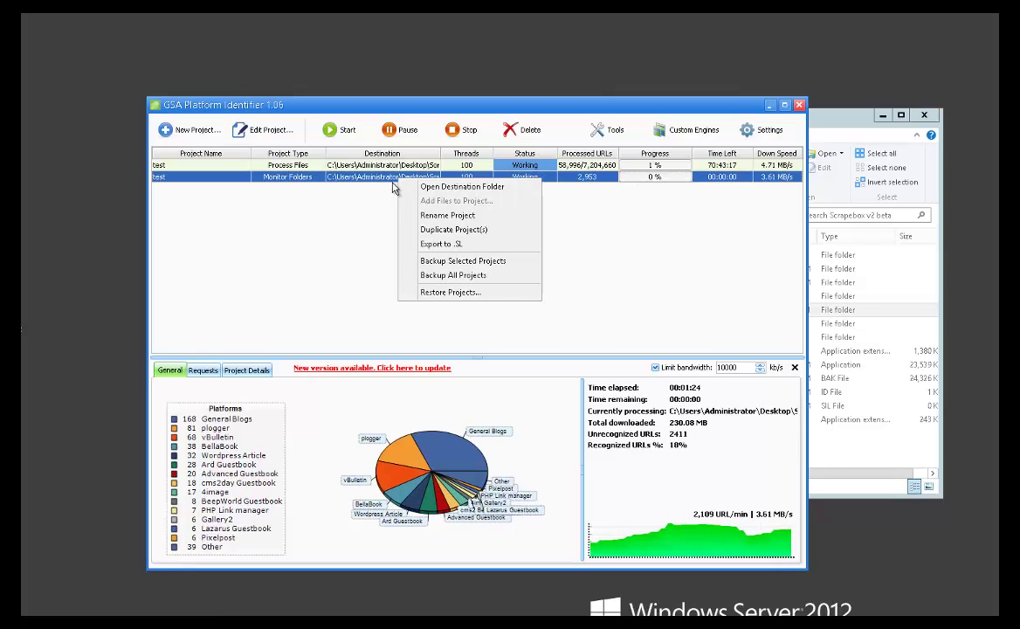
left_click(458, 189)
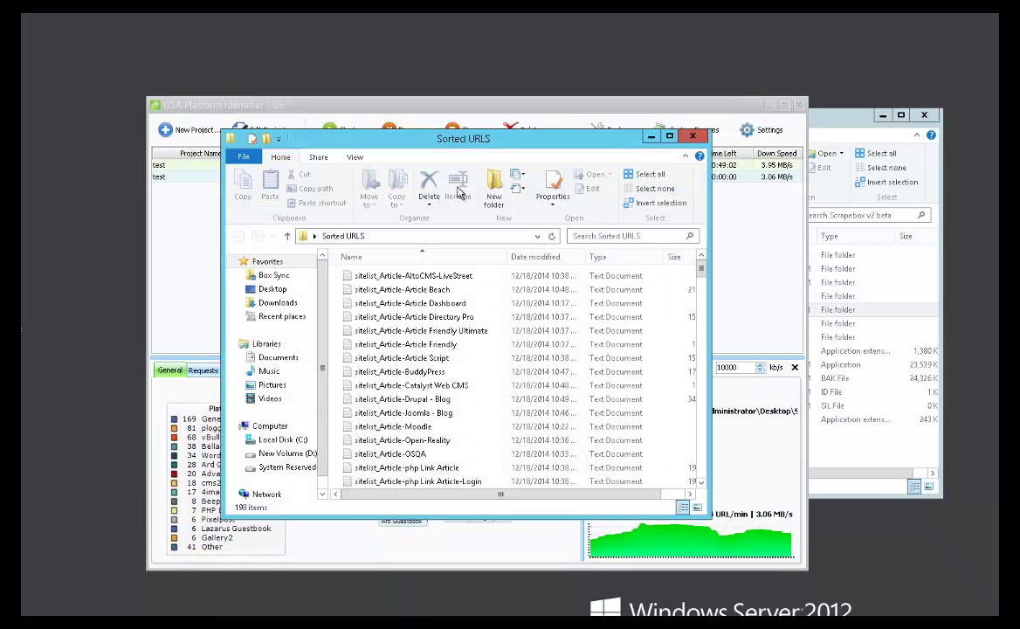
left_click_drag(701, 269, 696, 171)
left_click(692, 137)
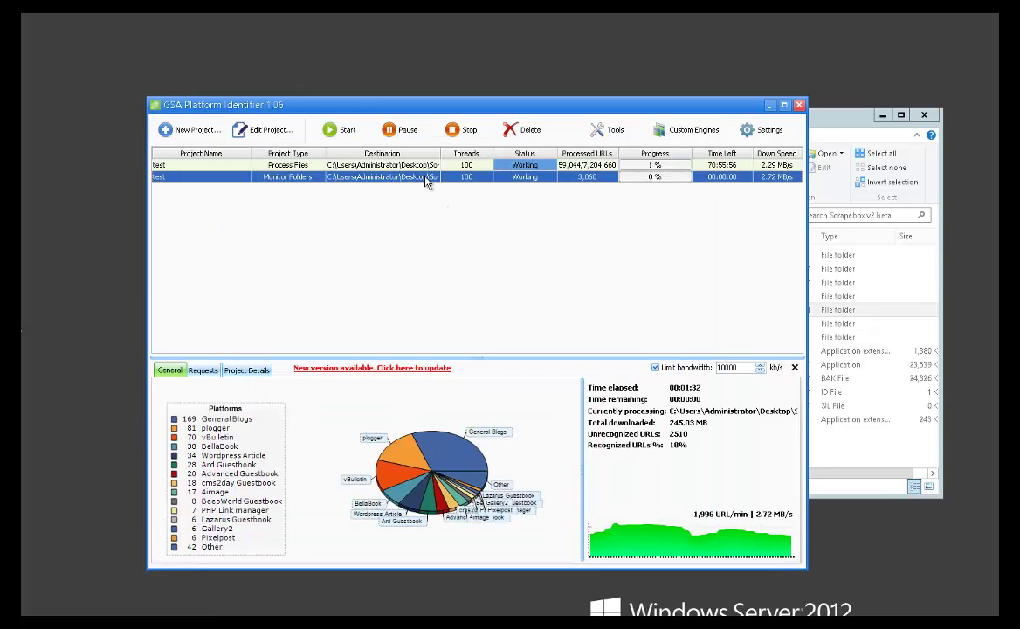
right_click(427, 179)
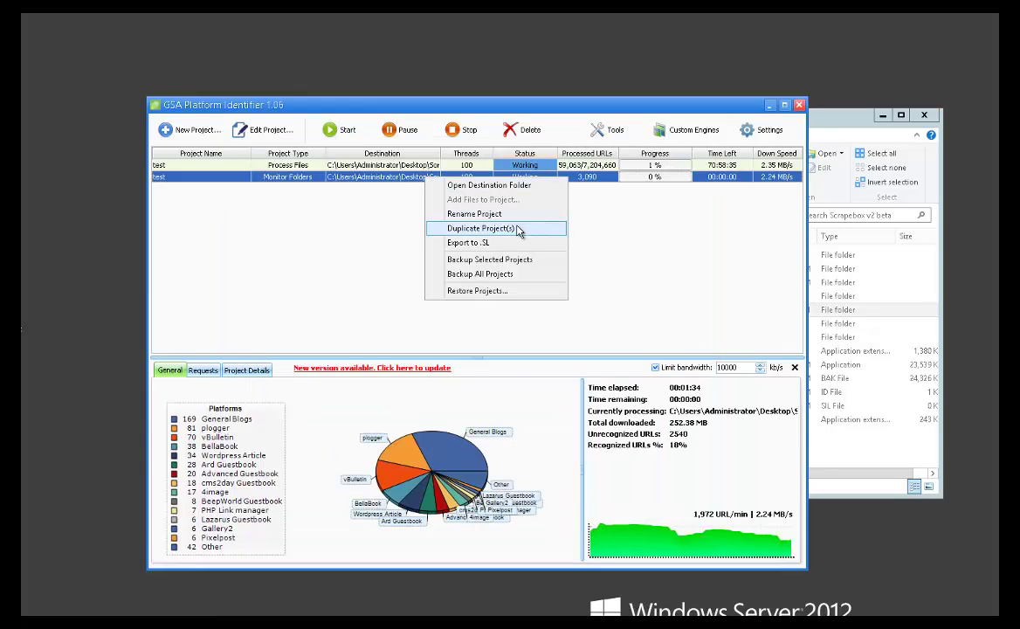
Duplicate the monitor-folders project into 5 copies and start all five of them.
left_click(481, 228)
type("5")
left_click(466, 356)
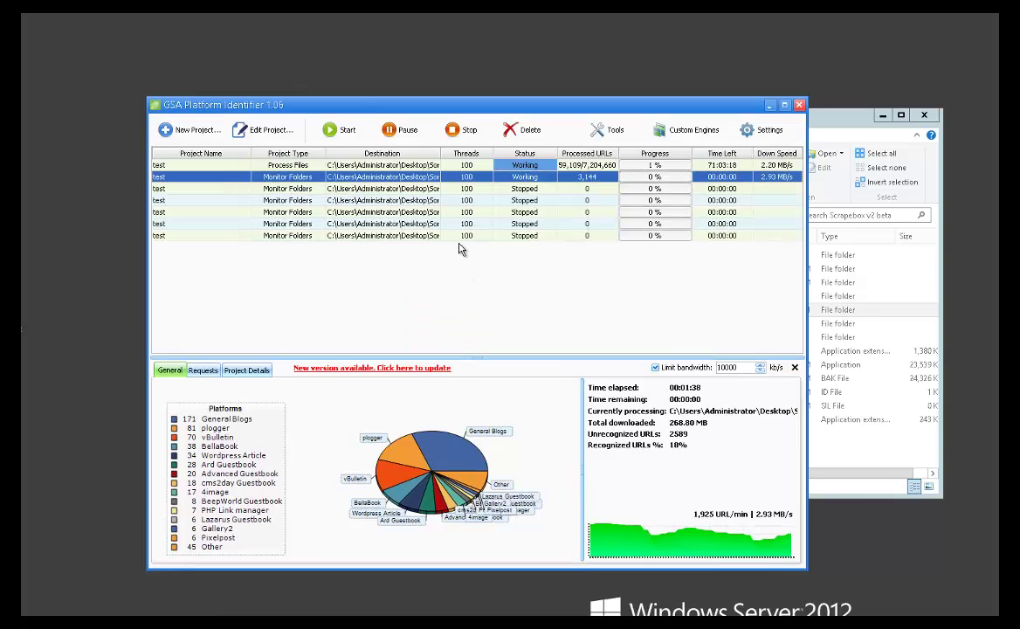
left_click_drag(381, 190, 384, 234)
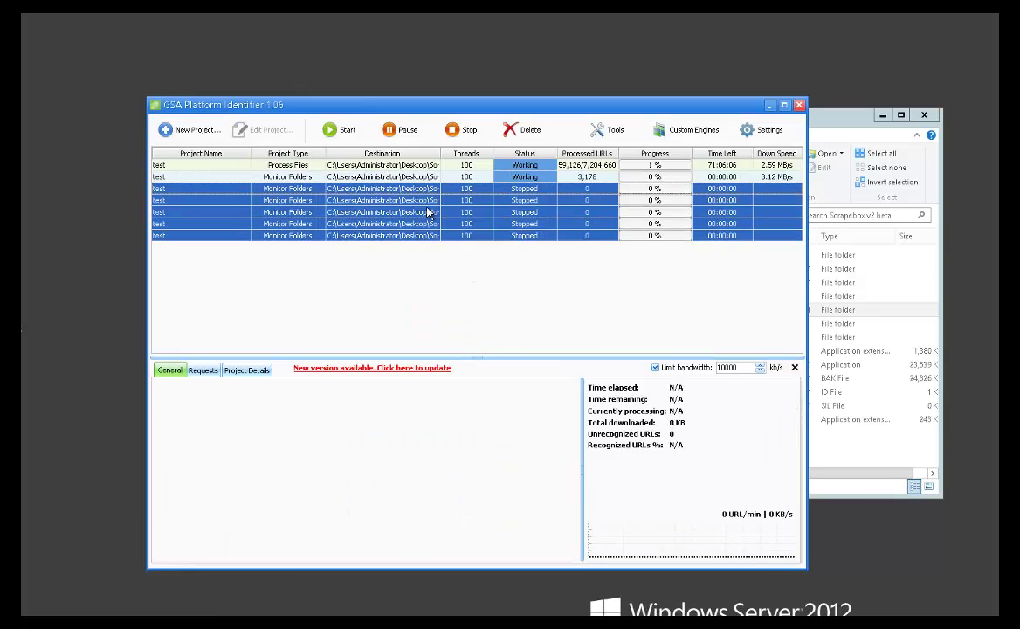
left_click(347, 130)
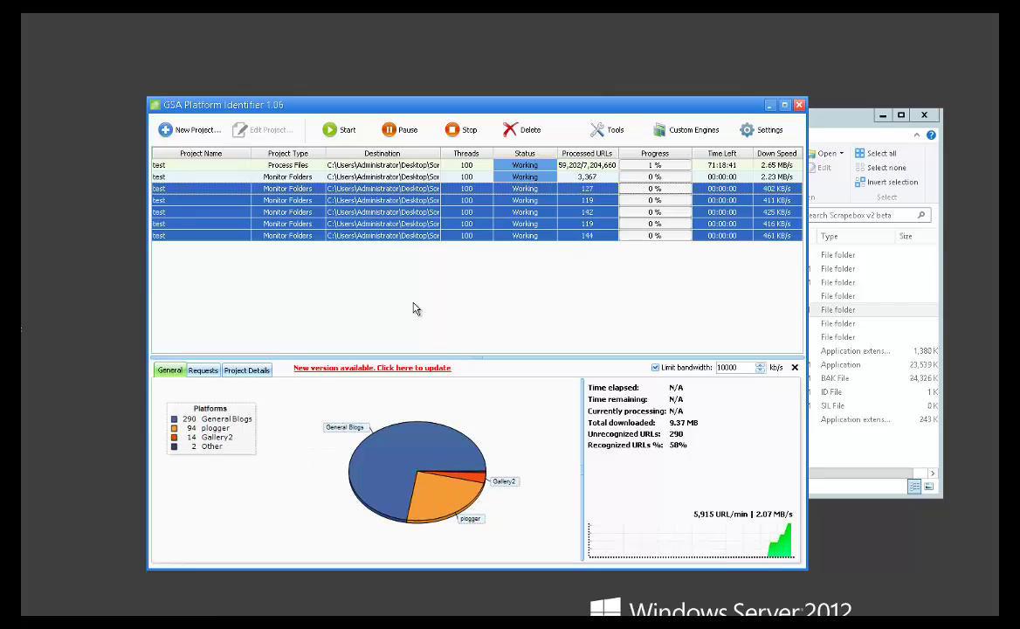
left_click(430, 202)
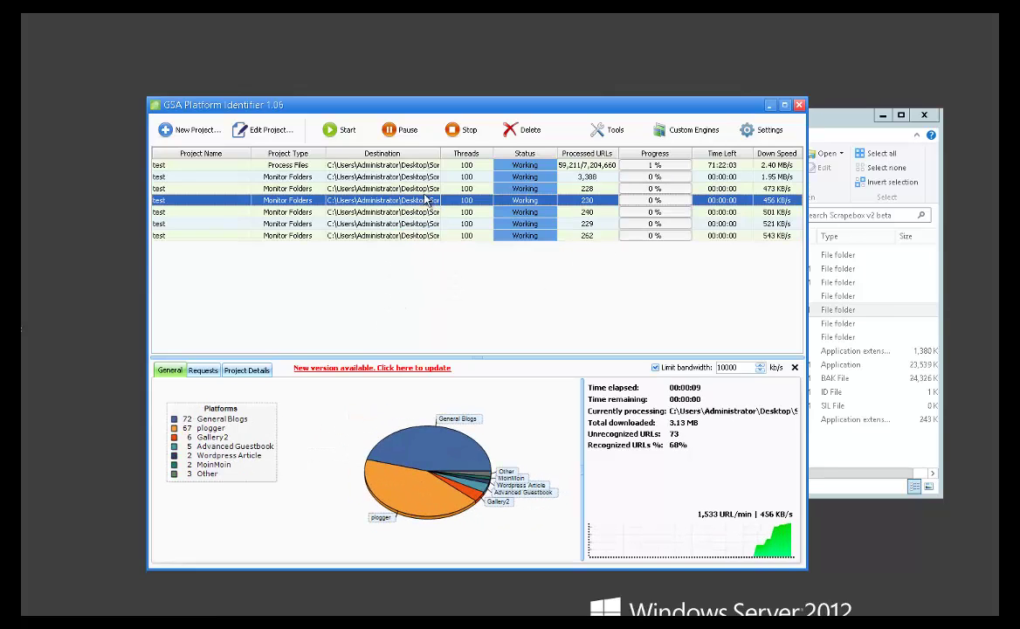
right_click(378, 198)
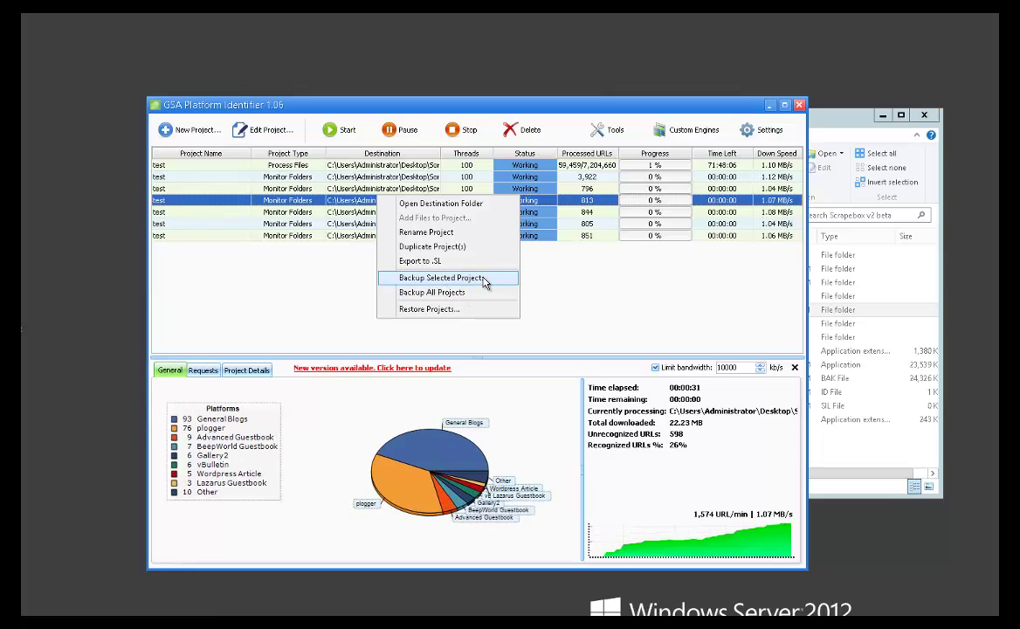
right_click(364, 283)
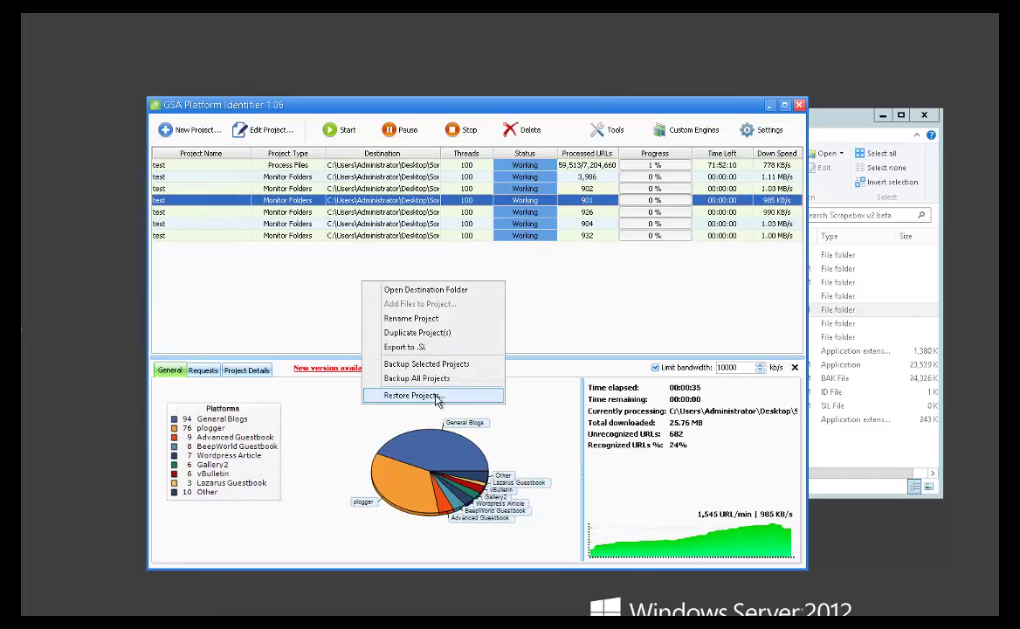
left_click(319, 295)
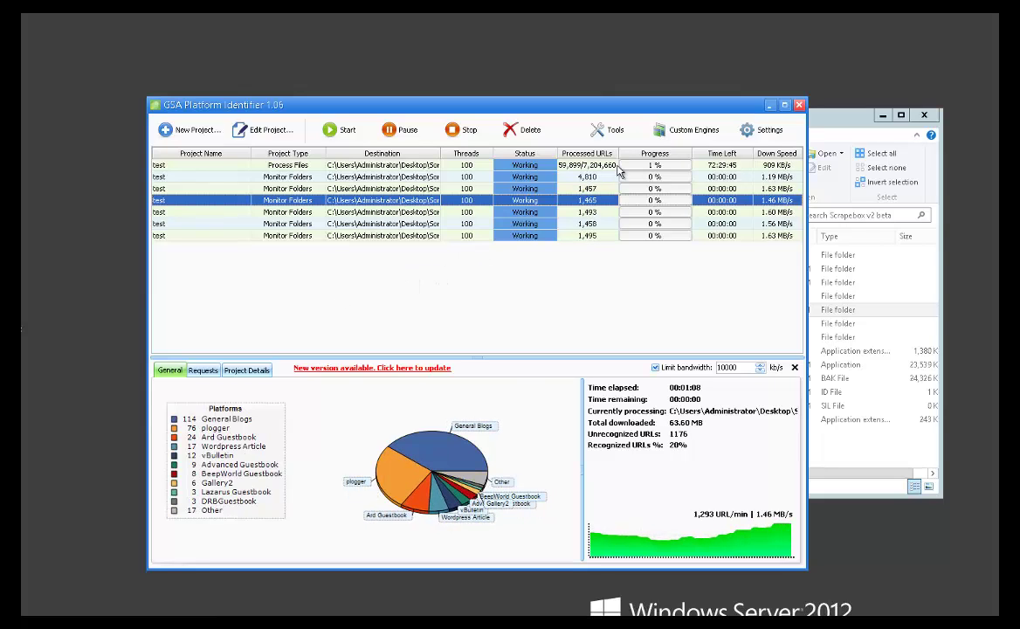
Remove duplicate URLs from test.txt and test12.txt with the deduplication tool.
left_click(602, 131)
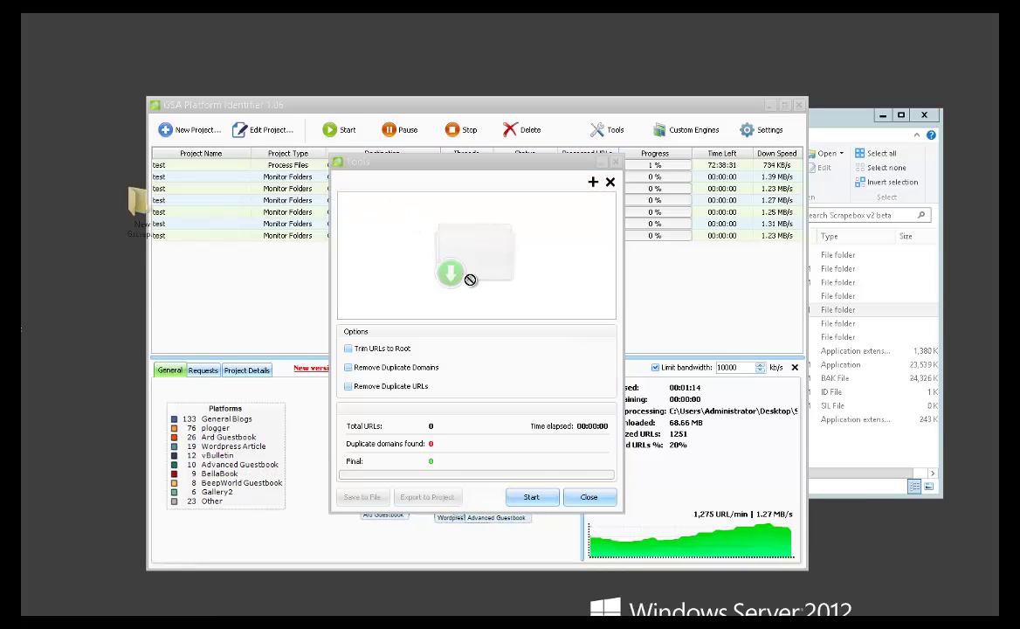
mouse_move(471, 278)
left_mouse_down()
mouse_move(485, 269)
mouse_move(476, 266)
left_mouse_up()
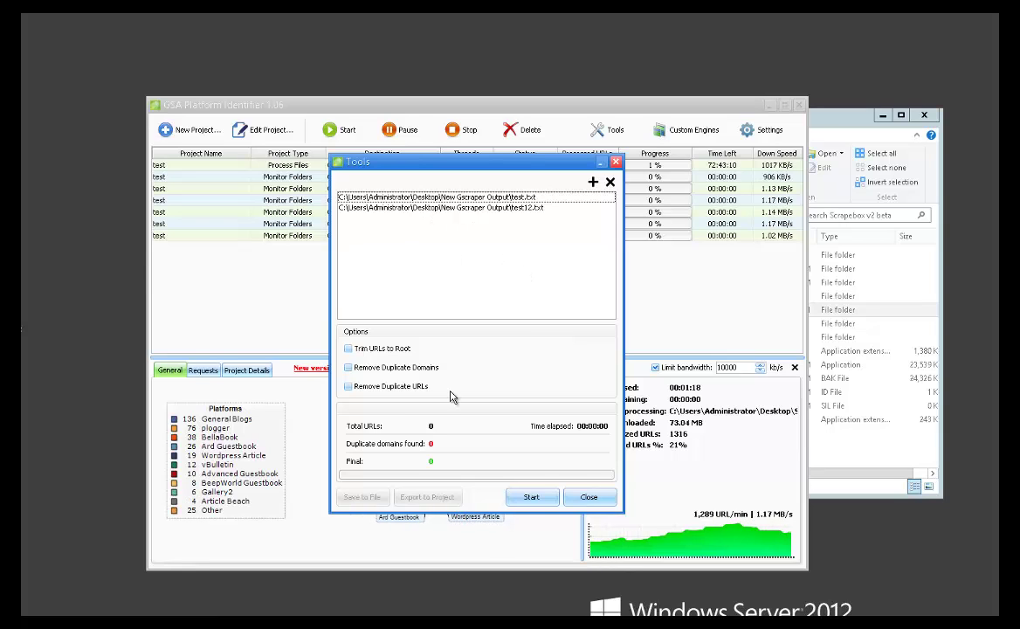
left_click(393, 386)
left_click(524, 496)
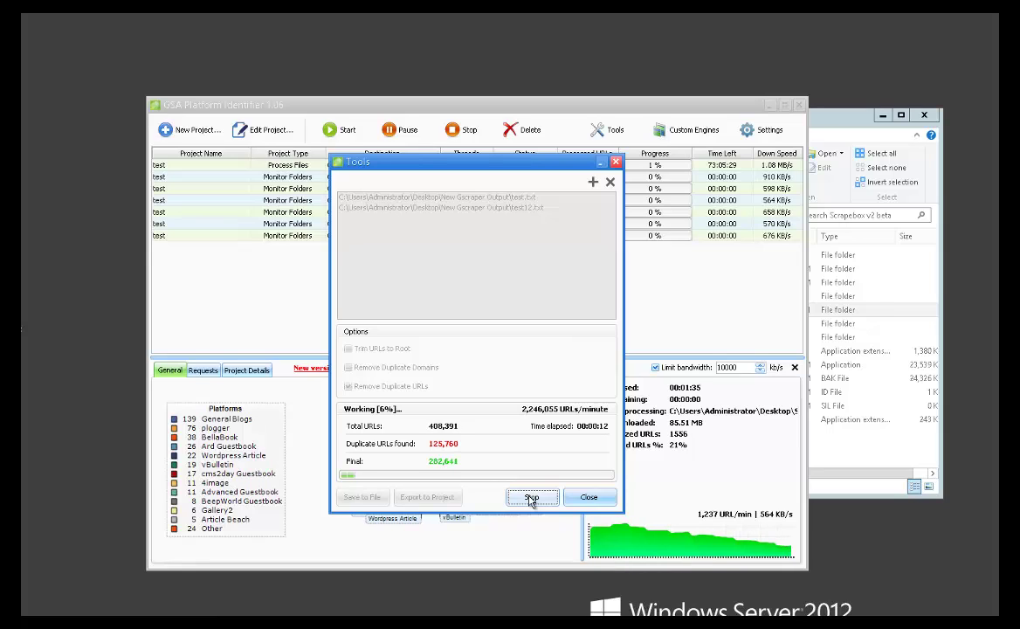
left_click(530, 499)
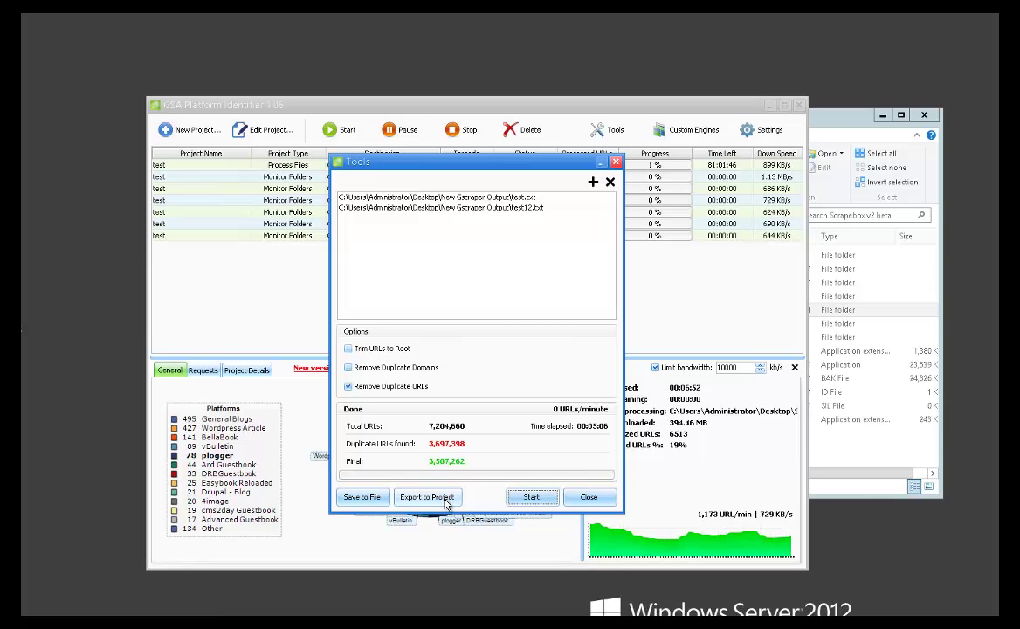
Export the deduplicated URLs into a new Process Files project named project.
left_click(446, 504)
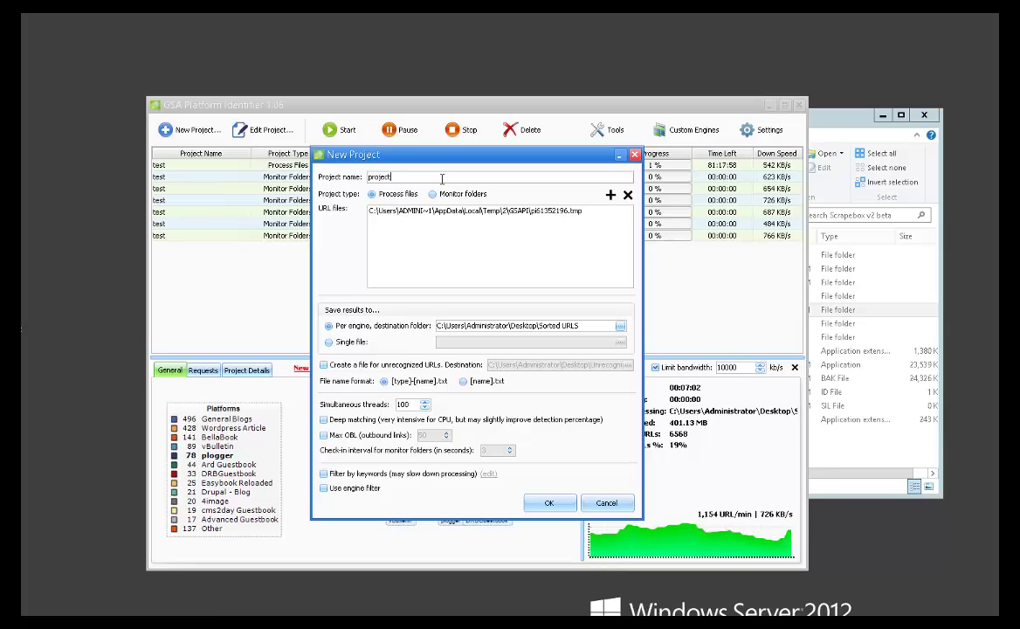
left_click(556, 503)
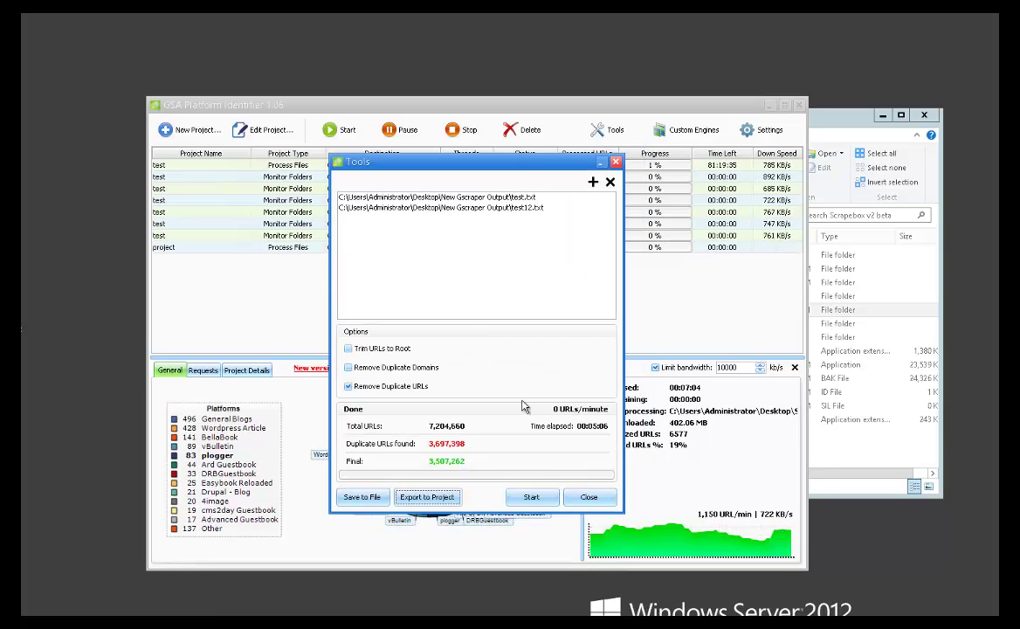
left_click(586, 497)
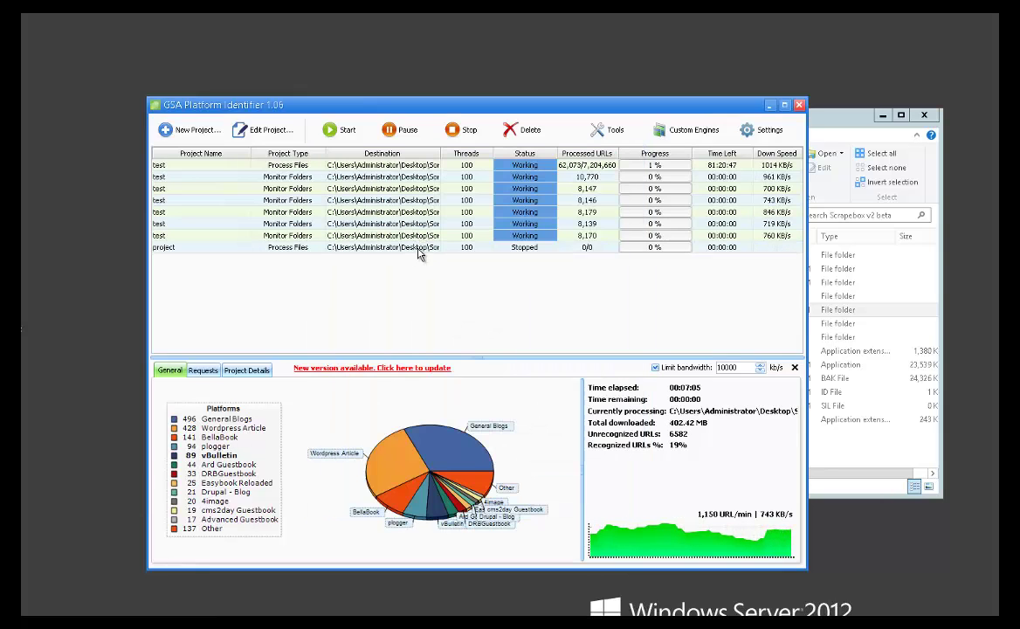
left_click(419, 250)
Start 'project' on its 3,507,262 URLs and check the fifth test project's stats.
left_click(339, 131)
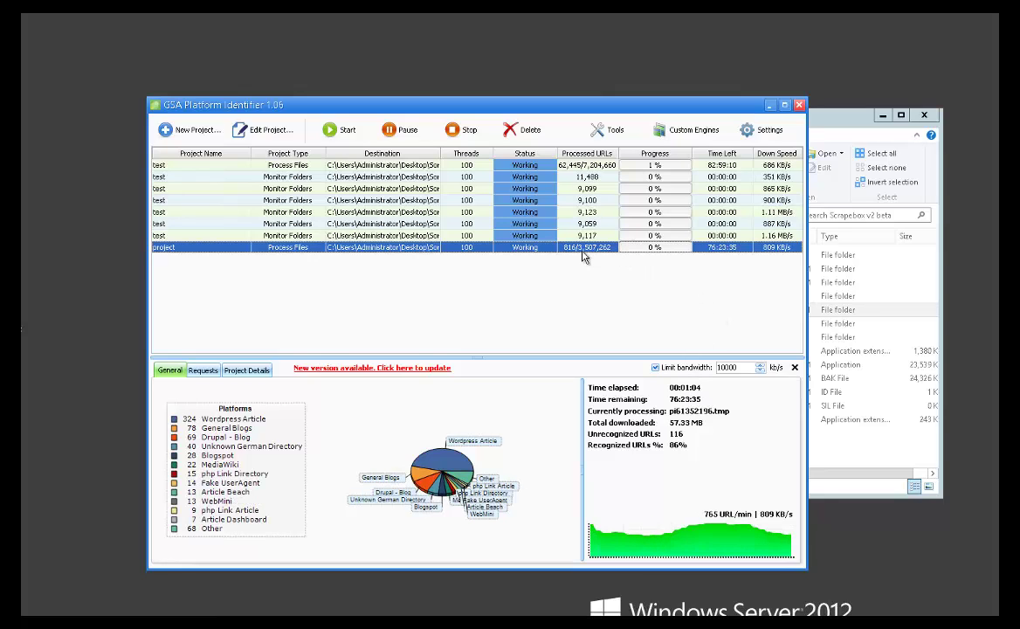
left_click(545, 213)
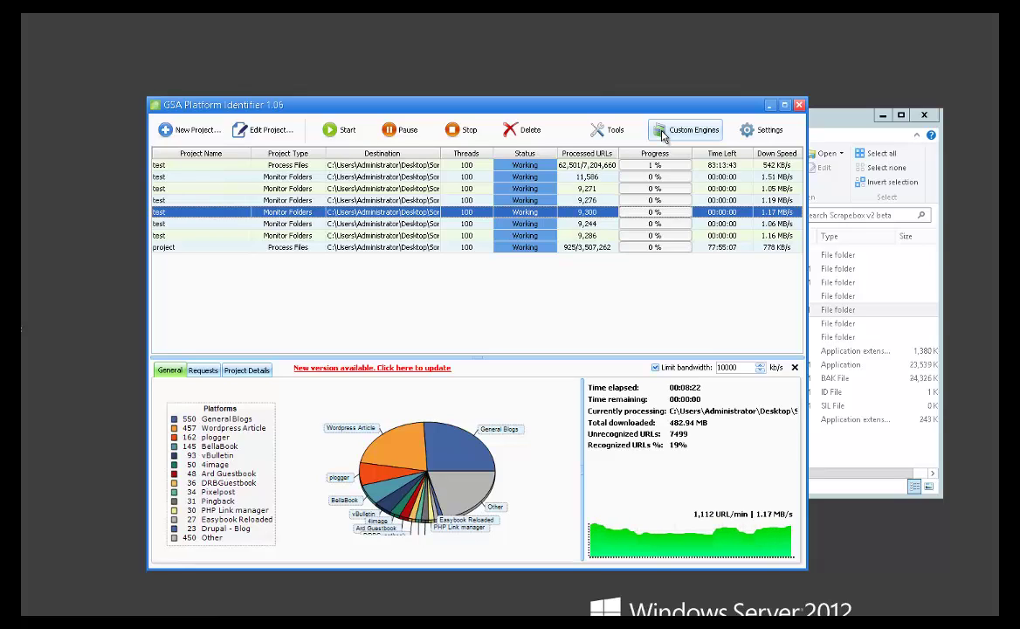
Open the Custom Engines list and start adding a new custom engine.
left_click(662, 136)
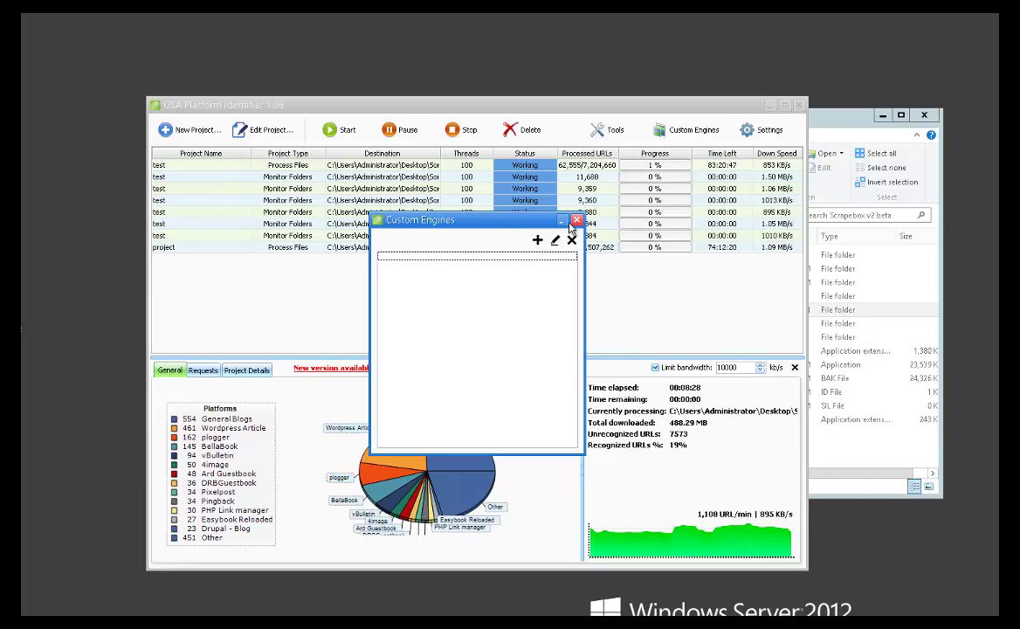
left_click(218, 211)
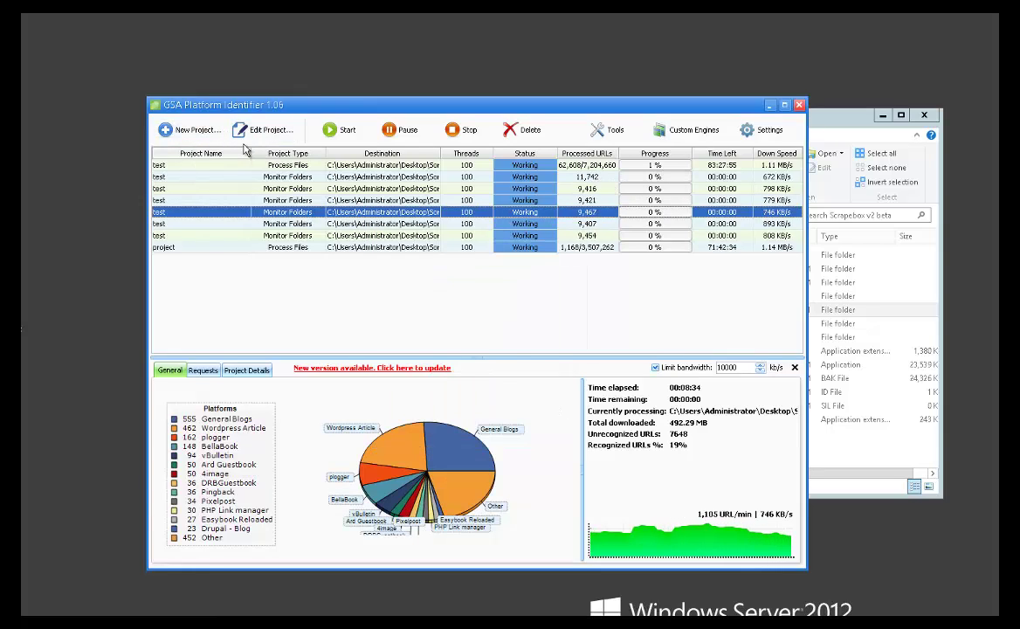
left_click(673, 130)
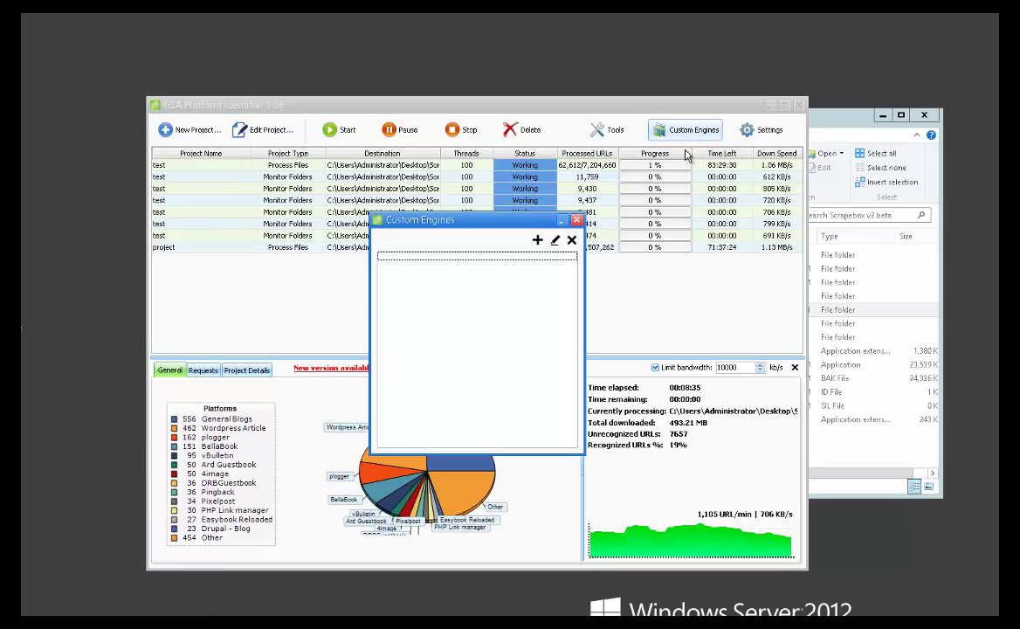
left_click(537, 239)
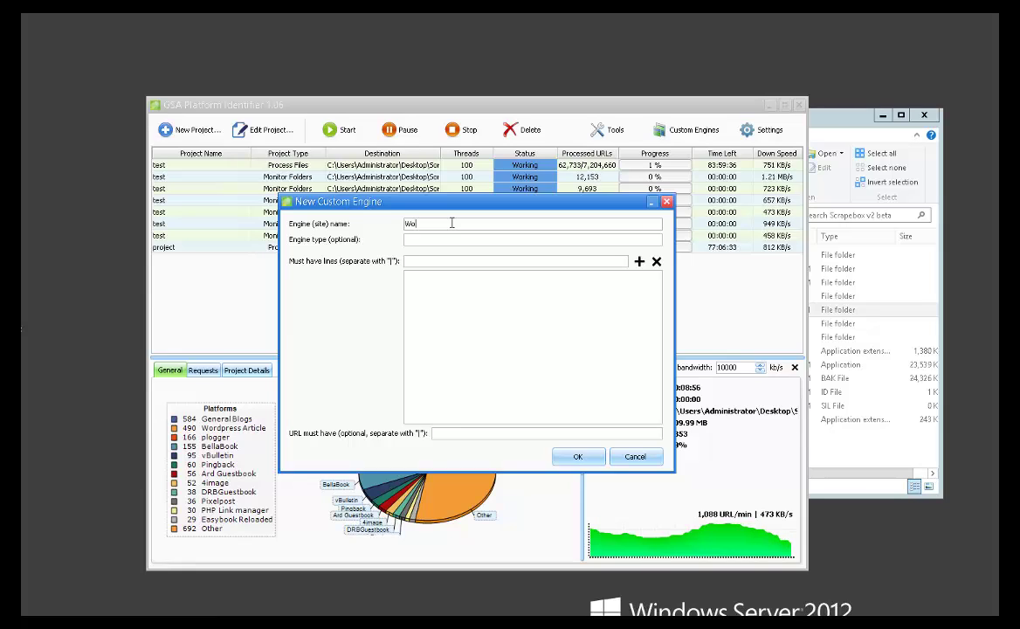
Save engine Wordpress with must-have lines 'powered by wordpress|something else' and 'powered by blah|blah'.
type("press")
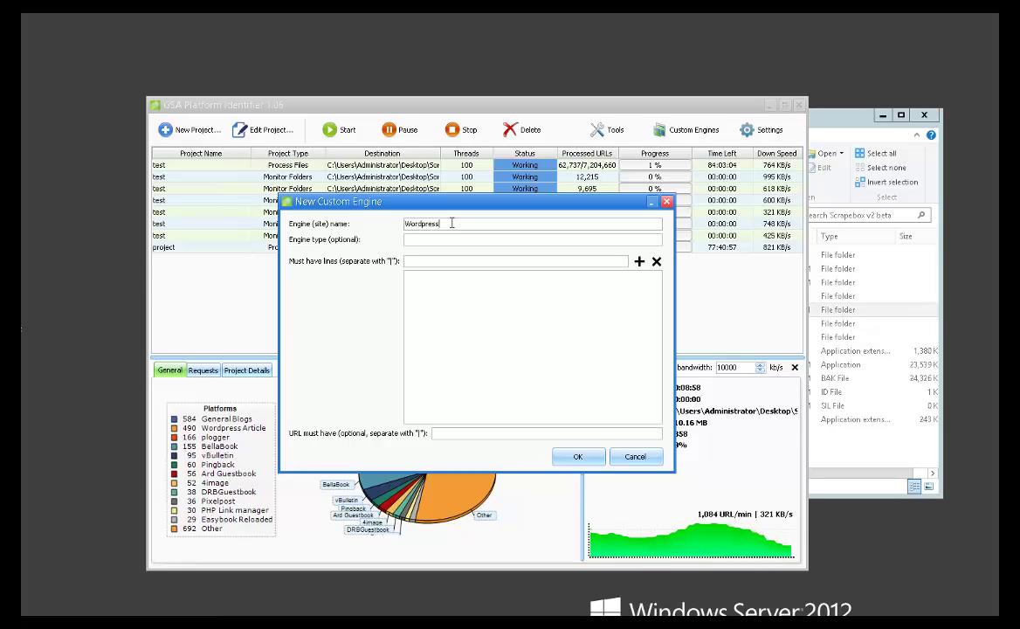
key("Tab")
key("Tab")
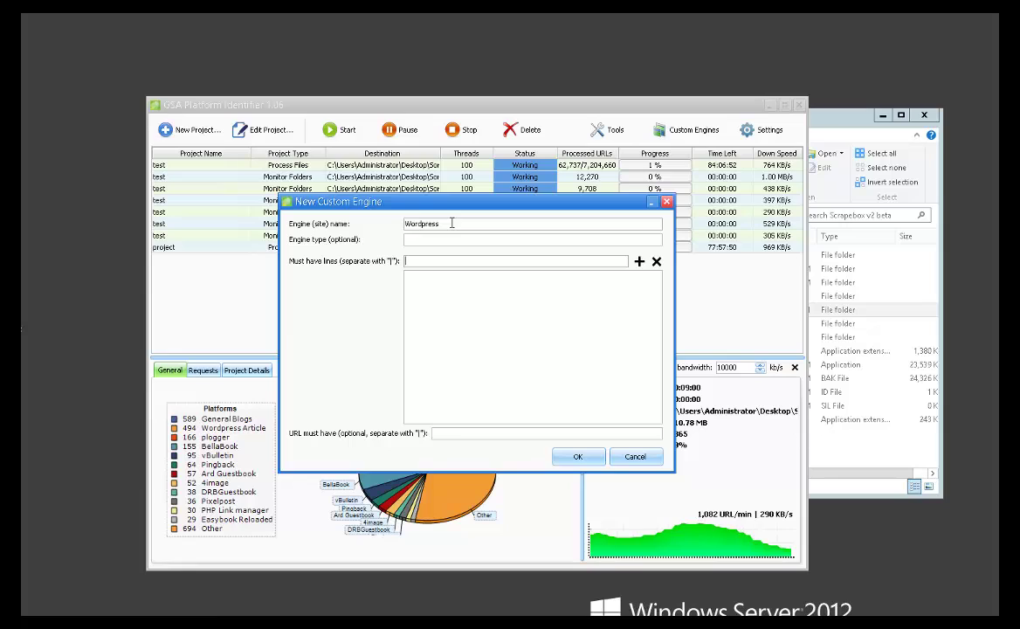
type("powered by wordpress|")
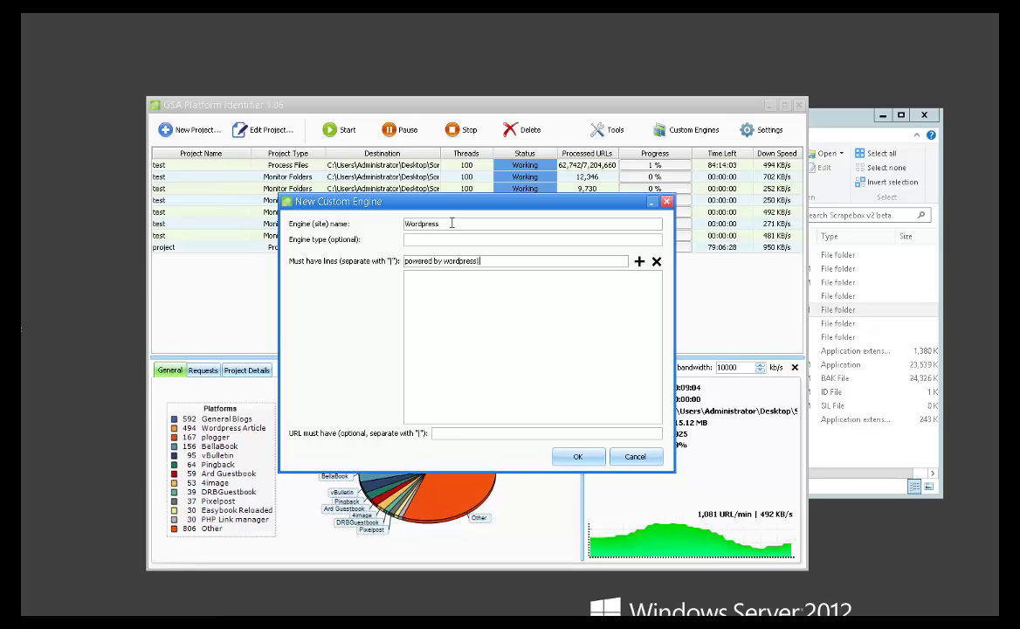
type("something else")
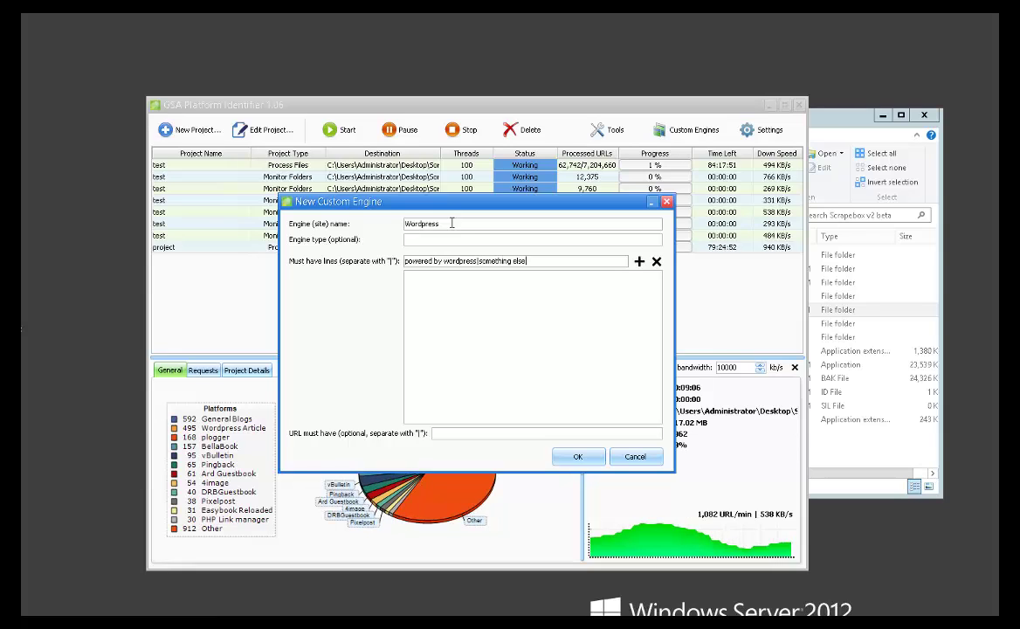
left_click(640, 261)
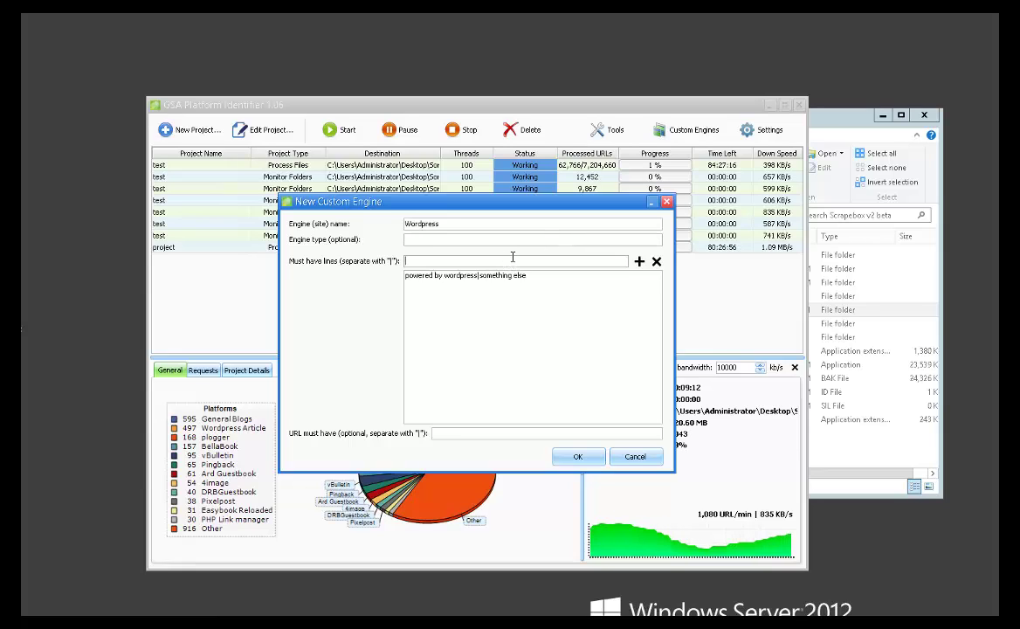
type("powered by ")
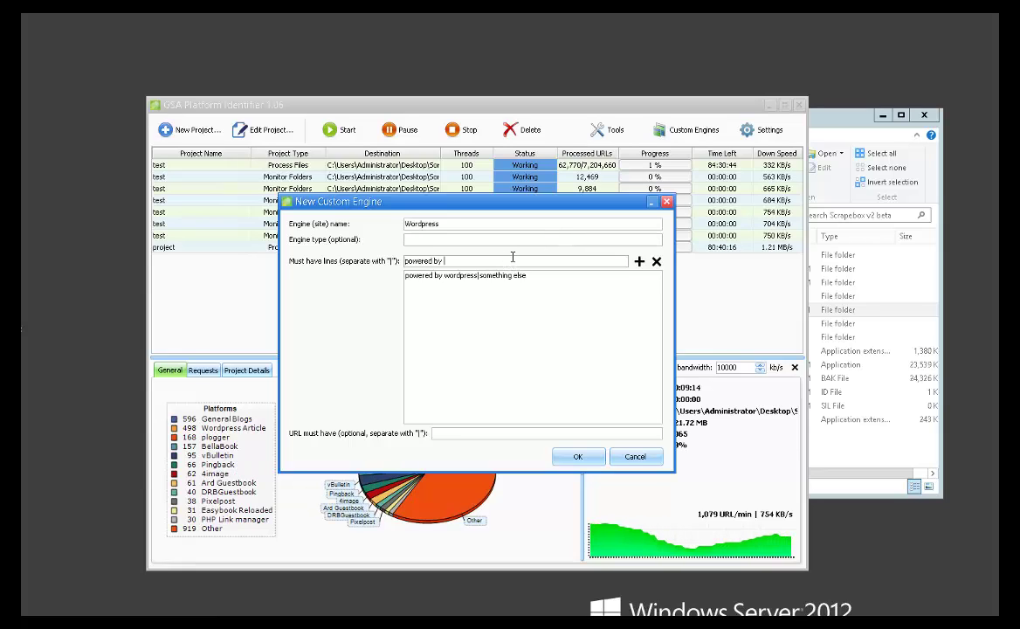
type("blah|blah")
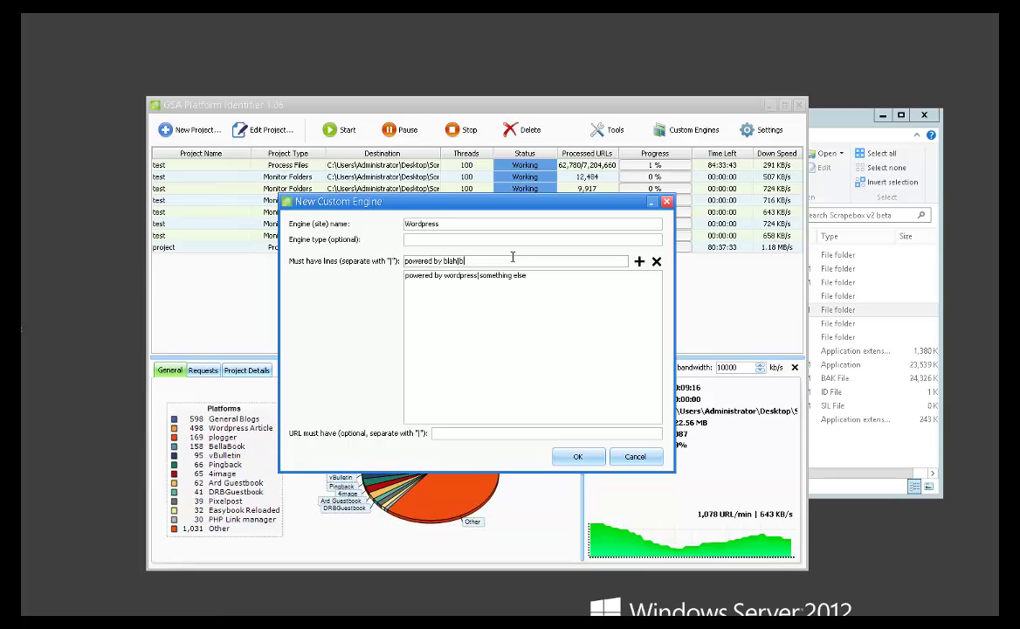
left_click(639, 261)
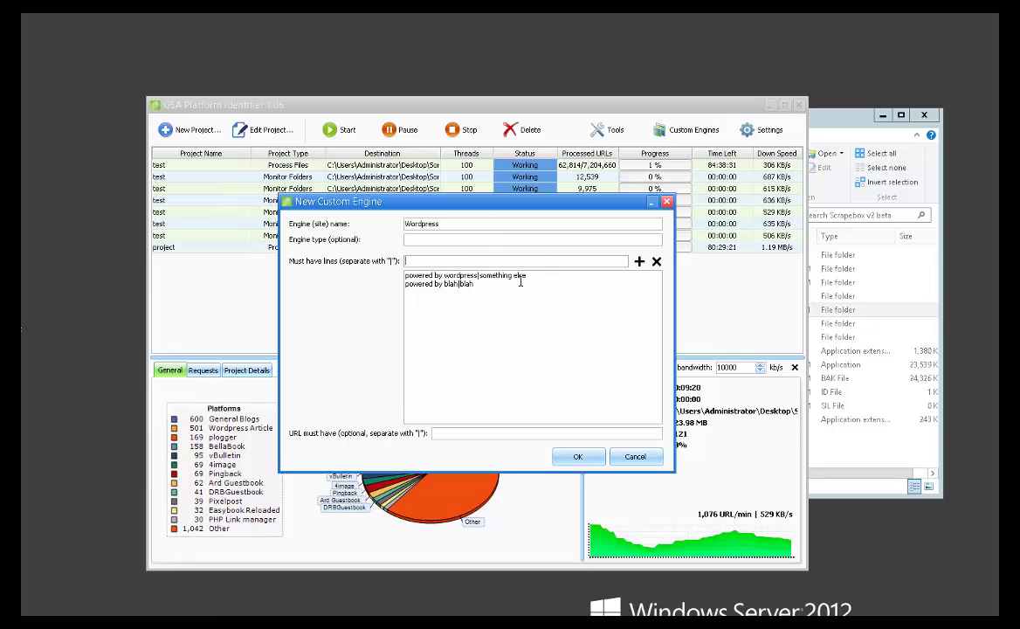
left_click(578, 455)
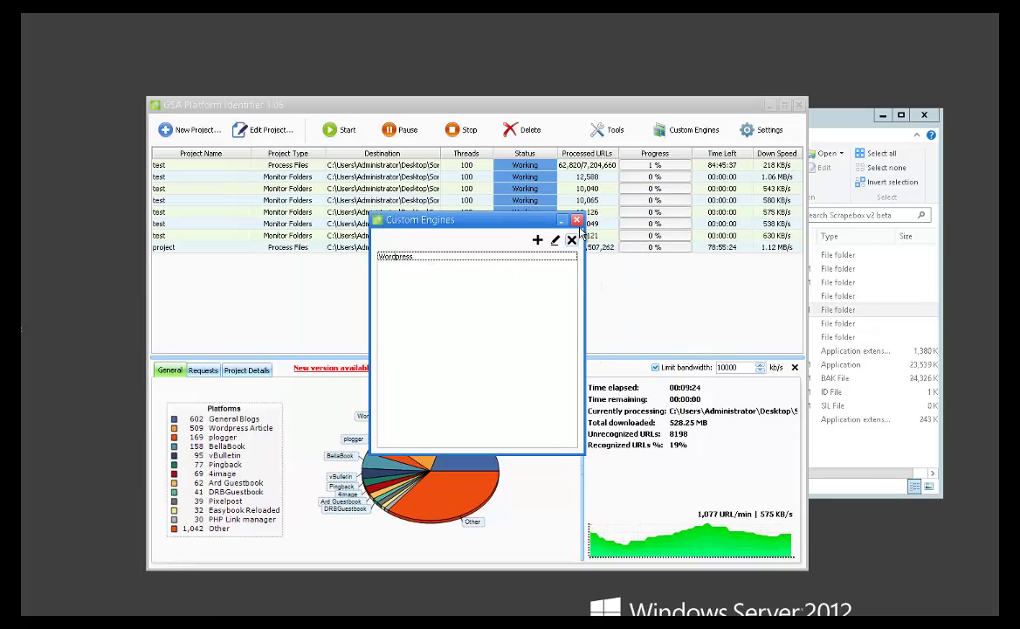
Confirm Wordpress appears under the engine filter in New Project, then cancel it.
left_click(528, 211)
left_click(178, 131)
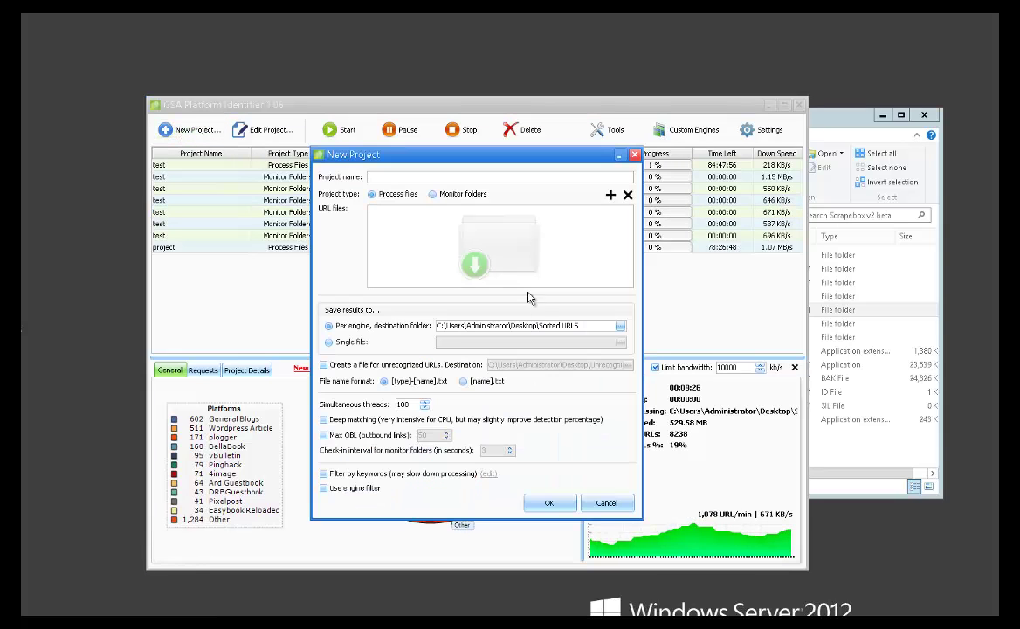
left_click(324, 489)
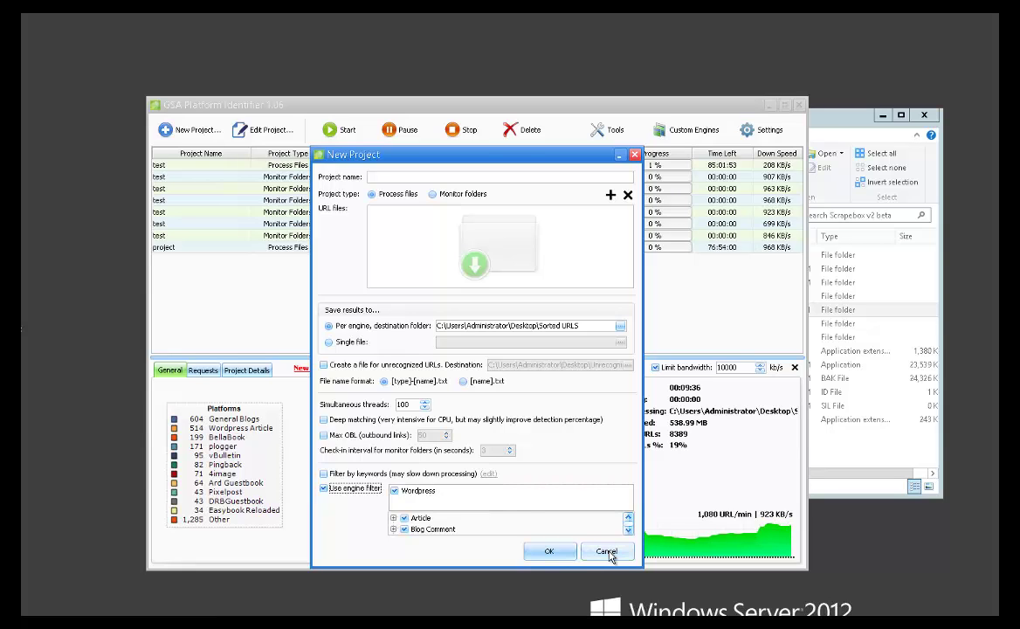
left_click(609, 550)
Delete the Wordpress custom engine and close the Custom Engines list.
left_click(686, 129)
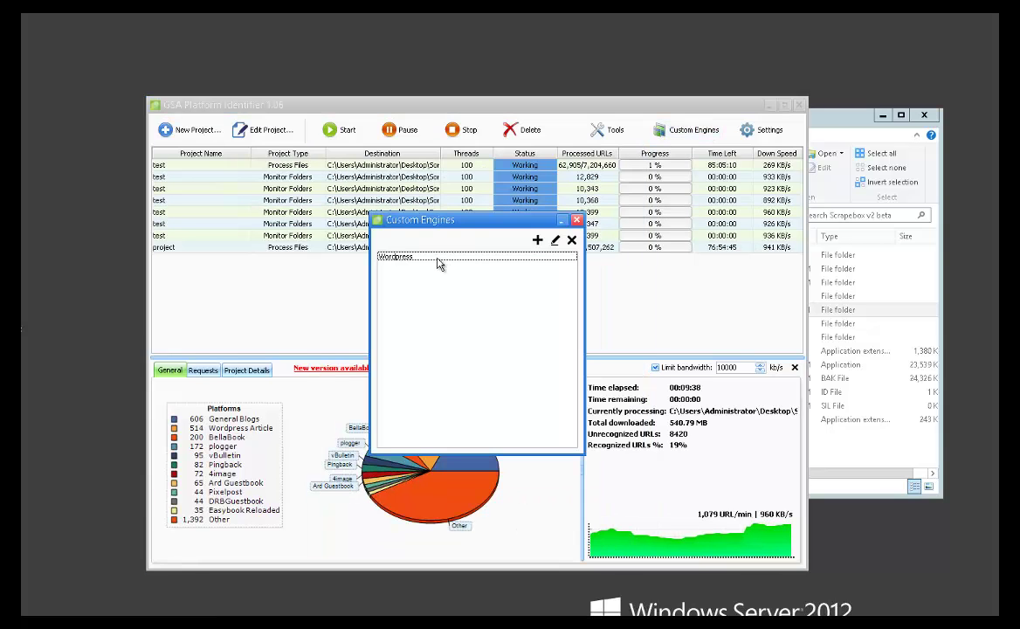
left_click(438, 256)
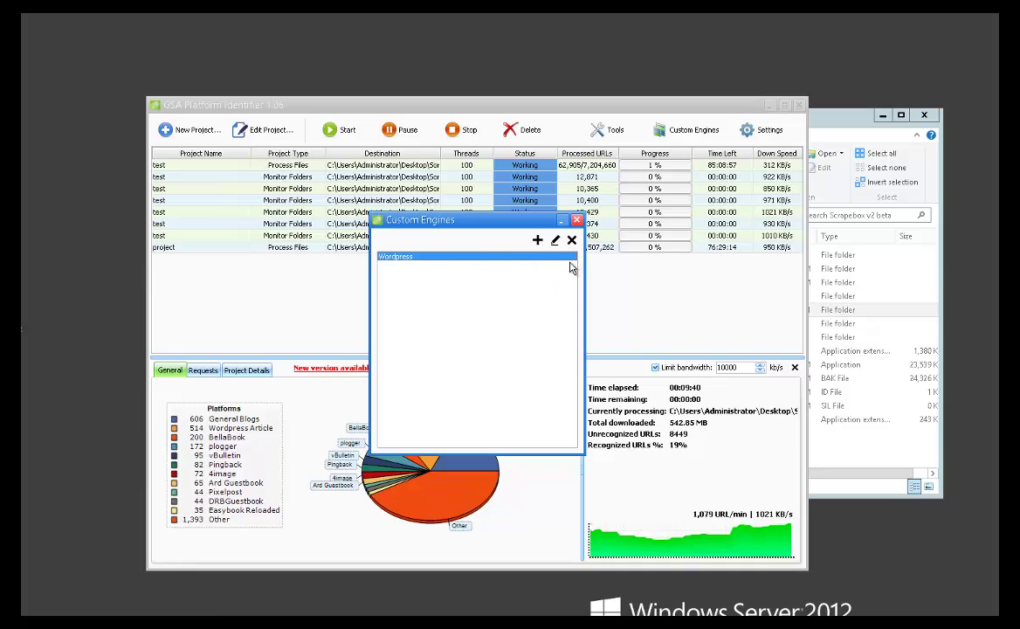
left_click(571, 239)
left_click(577, 220)
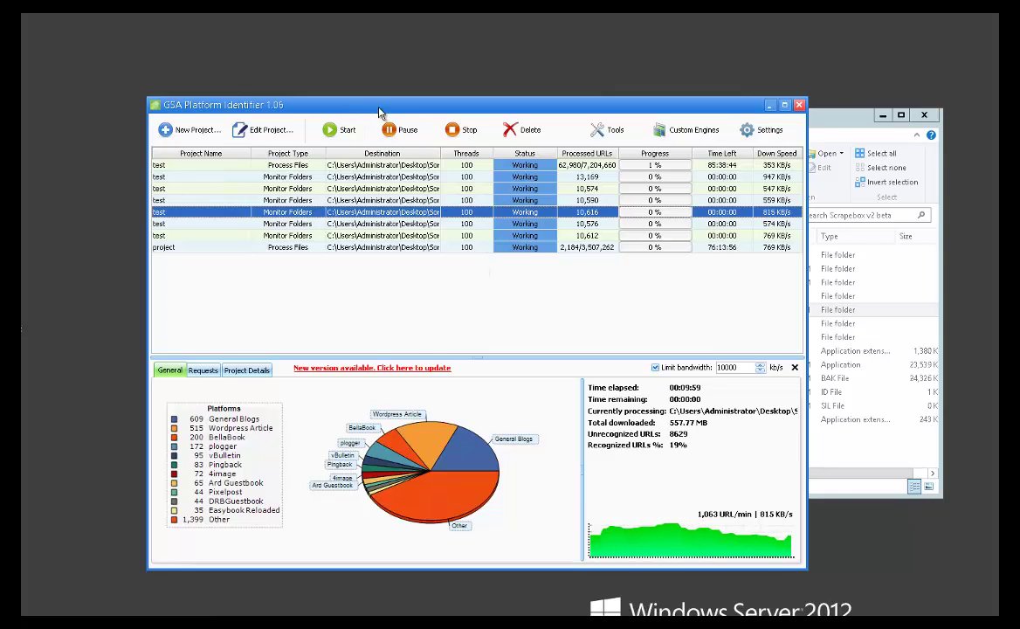
left_click_drag(391, 112, 372, 98)
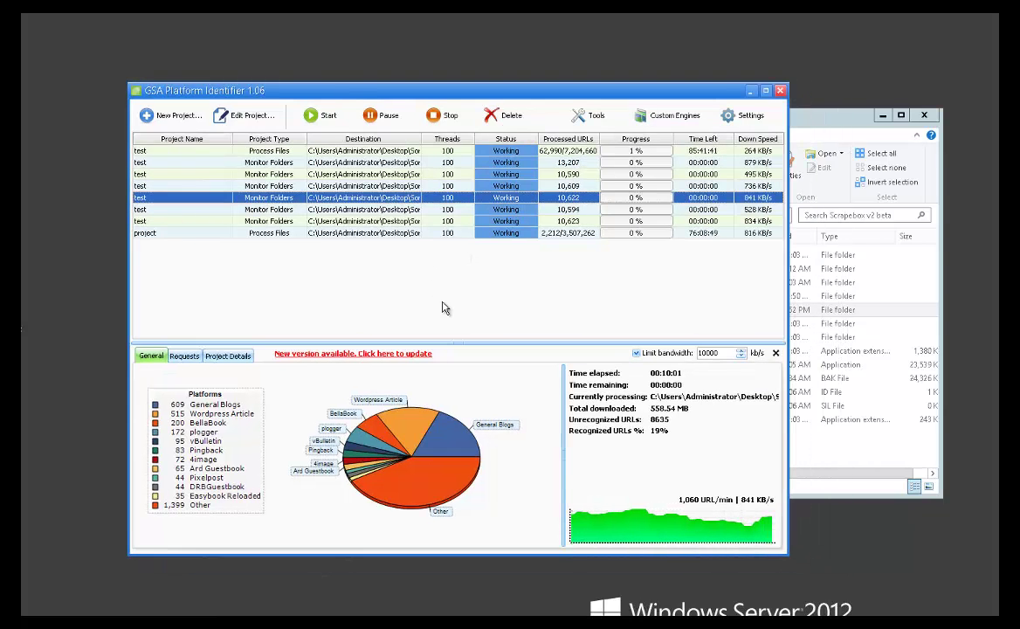